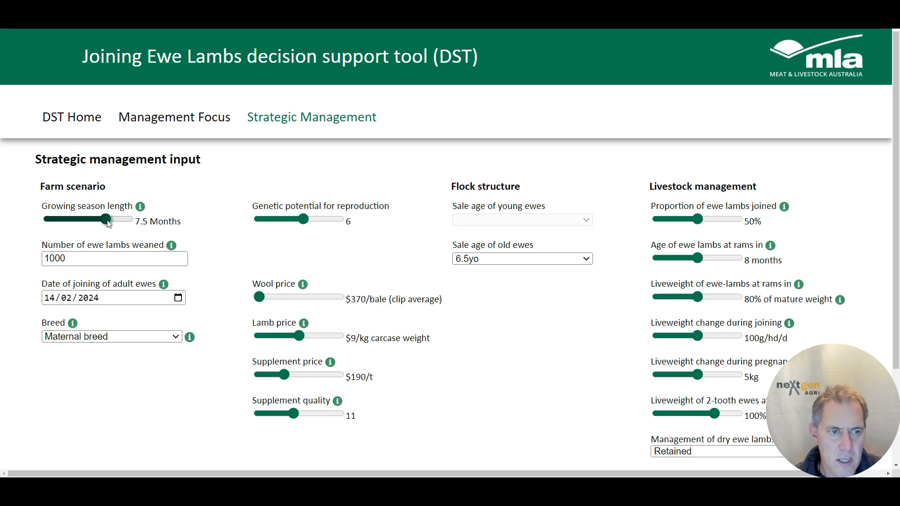
# Set the growing season length to 7 months
pyautogui.moveTo(108, 224)
pyautogui.mouseDown()
pyautogui.moveTo(124, 223)
pyautogui.moveTo(60, 218)
pyautogui.moveTo(107, 218)
pyautogui.mouseUp()
pyautogui.moveTo(140, 208)
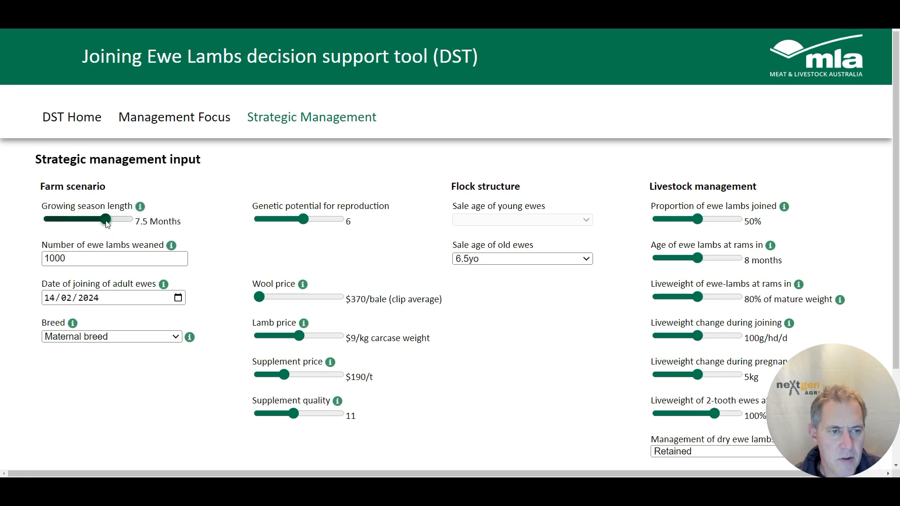
pyautogui.moveTo(107, 224)
pyautogui.mouseDown()
pyautogui.moveTo(83, 221)
pyautogui.moveTo(94, 222)
pyautogui.mouseUp()
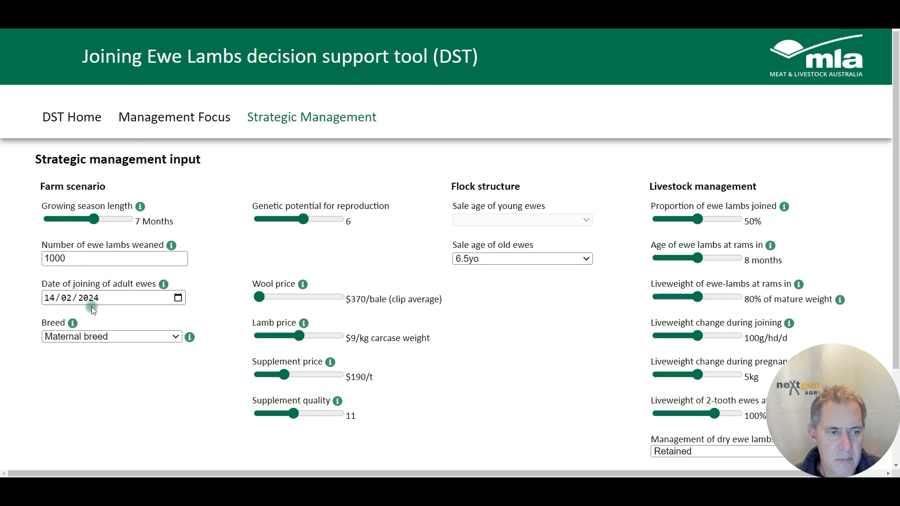
# Switch the breed to Medium wool merino (20u) and then back to Maternal breed
pyautogui.click(163, 336)
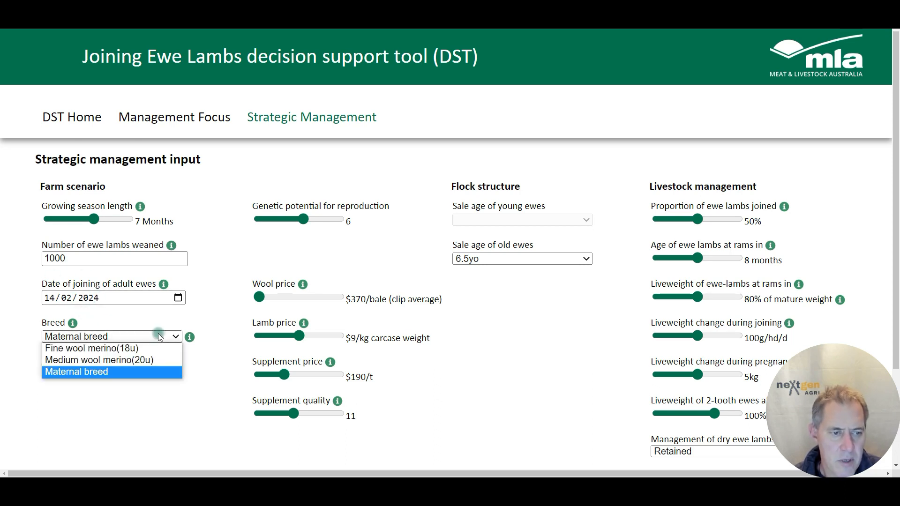
pyautogui.click(117, 361)
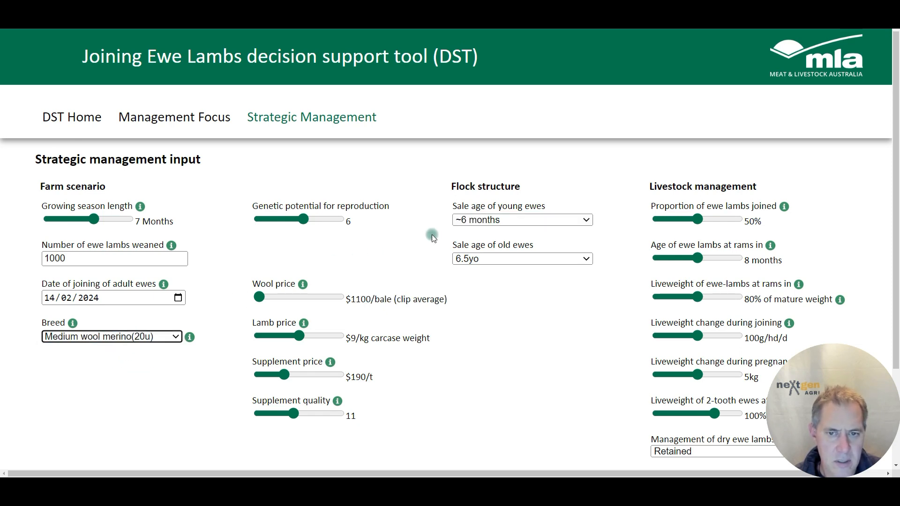
pyautogui.click(174, 337)
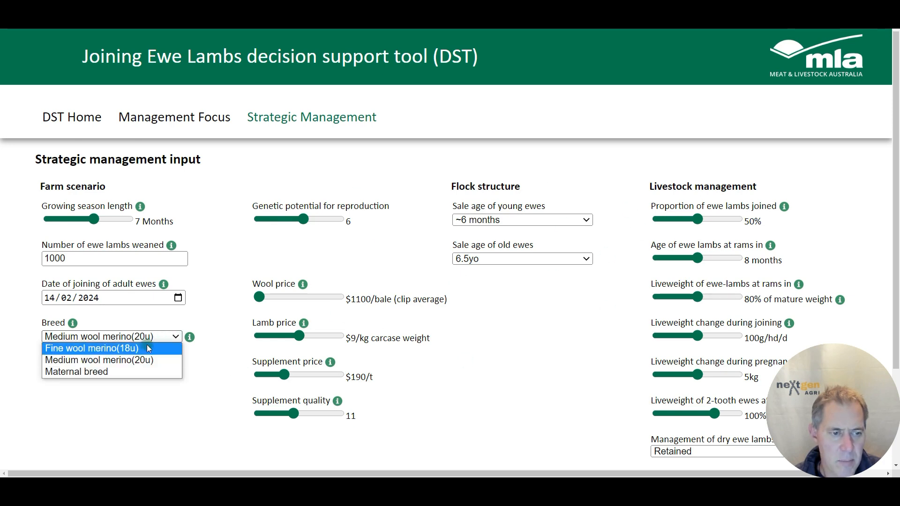
pyautogui.click(123, 372)
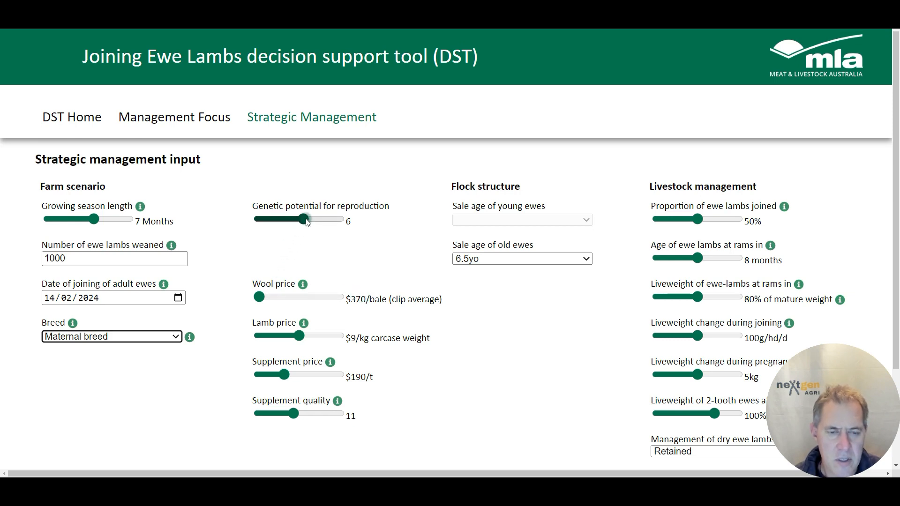
# Try the genetic potential for reproduction at 9 and then at 2
pyautogui.moveTo(305, 222); pyautogui.dragTo(335, 228)
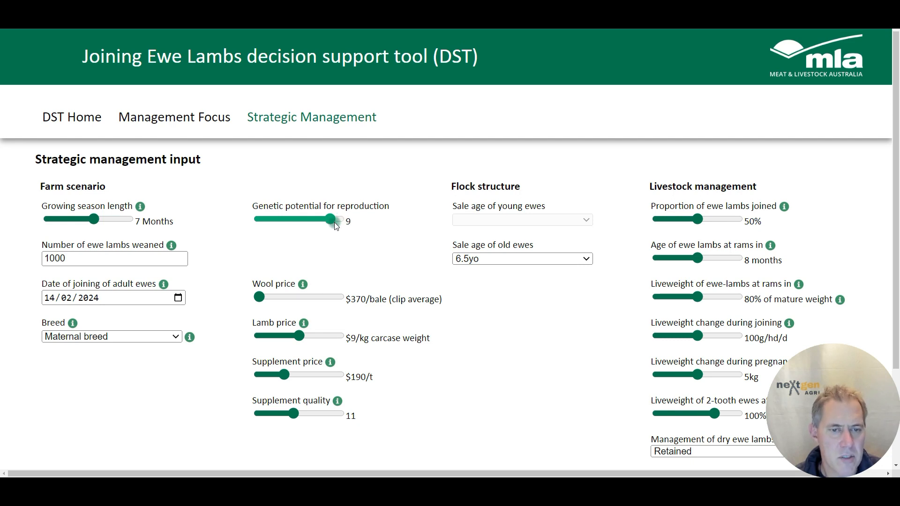
pyautogui.moveTo(335, 226); pyautogui.dragTo(270, 227)
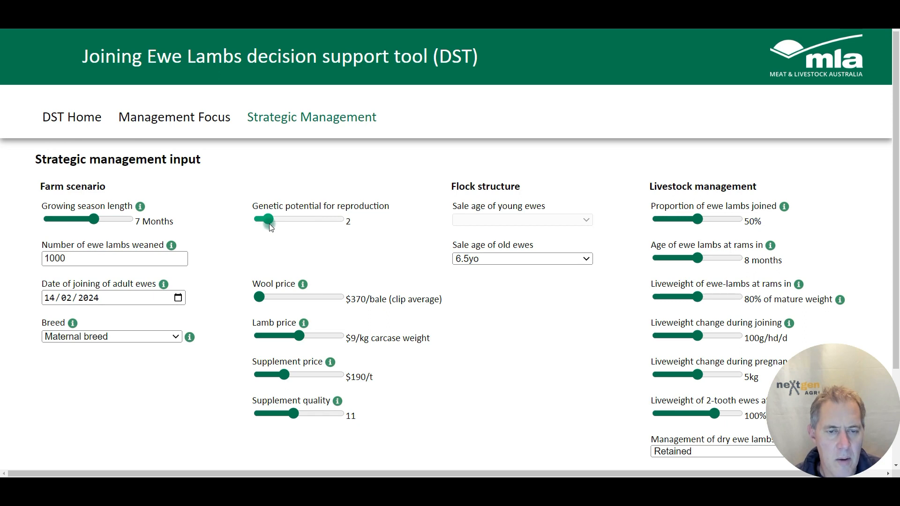
# Set the lamb price to $8.5/kg carcase weight and the supplement price to $240/t
pyautogui.moveTo(300, 337); pyautogui.dragTo(294, 340)
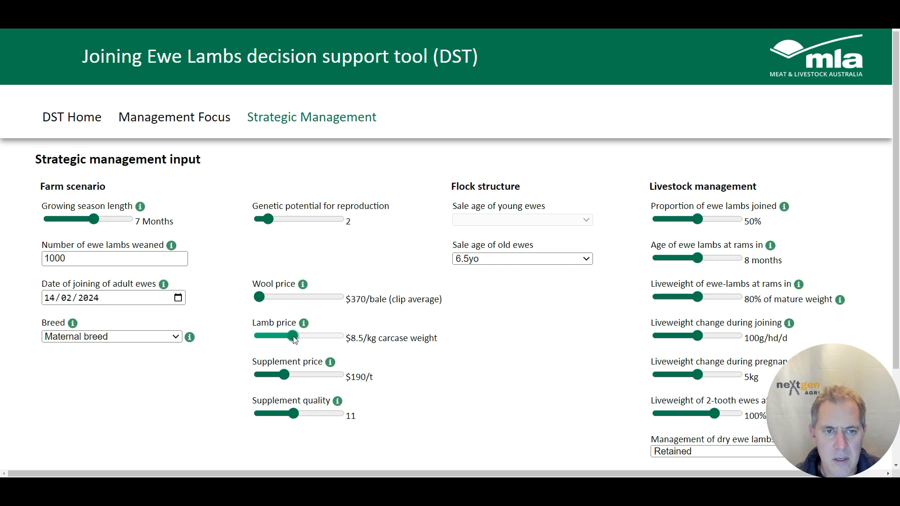
pyautogui.click(294, 339)
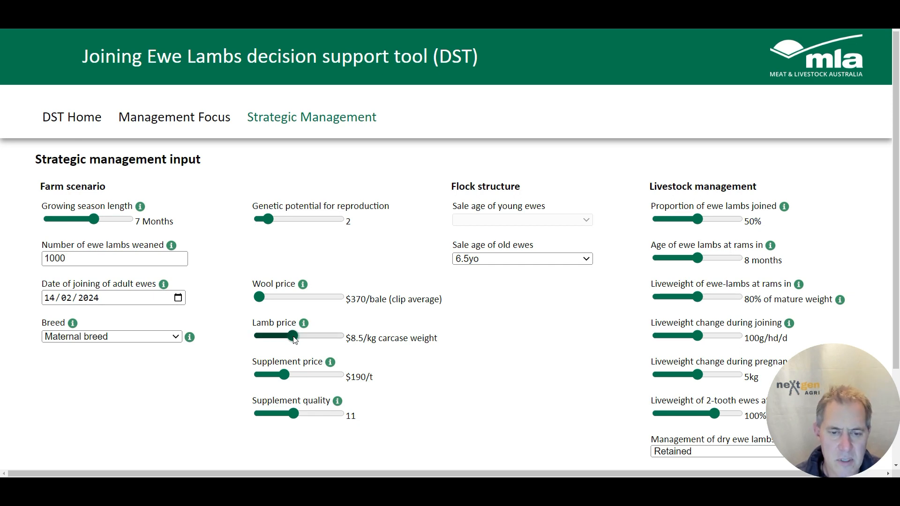
pyautogui.moveTo(284, 375); pyautogui.dragTo(295, 381)
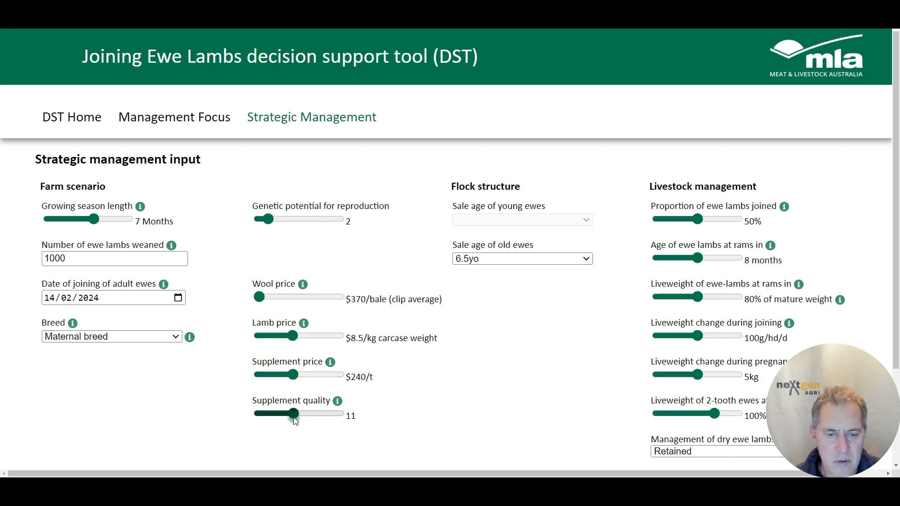
# Lower the supplement quality and then return it to 11
pyautogui.moveTo(296, 415)
pyautogui.mouseDown()
pyautogui.moveTo(318, 415)
pyautogui.moveTo(288, 416)
pyautogui.mouseUp()
pyautogui.moveTo(337, 402)
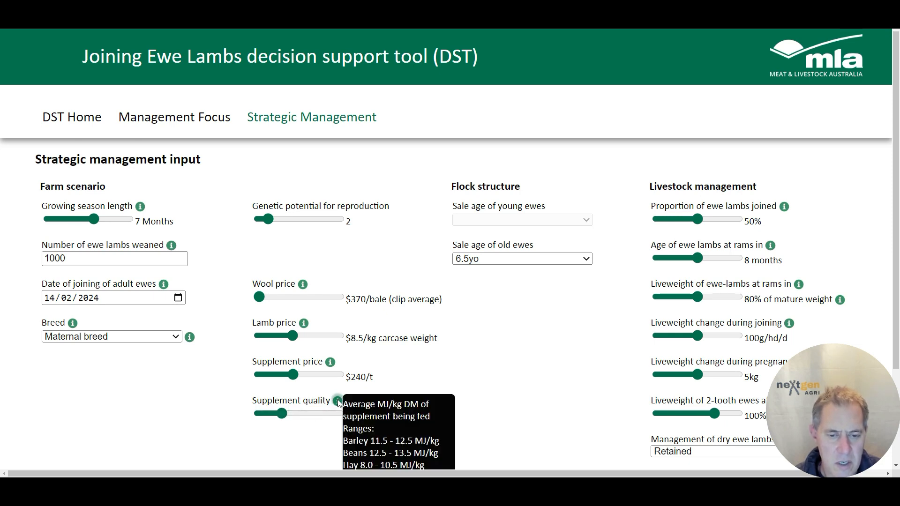
pyautogui.moveTo(283, 416)
pyautogui.mouseDown()
pyautogui.moveTo(325, 416)
pyautogui.moveTo(289, 418)
pyautogui.moveTo(296, 418)
pyautogui.mouseUp()
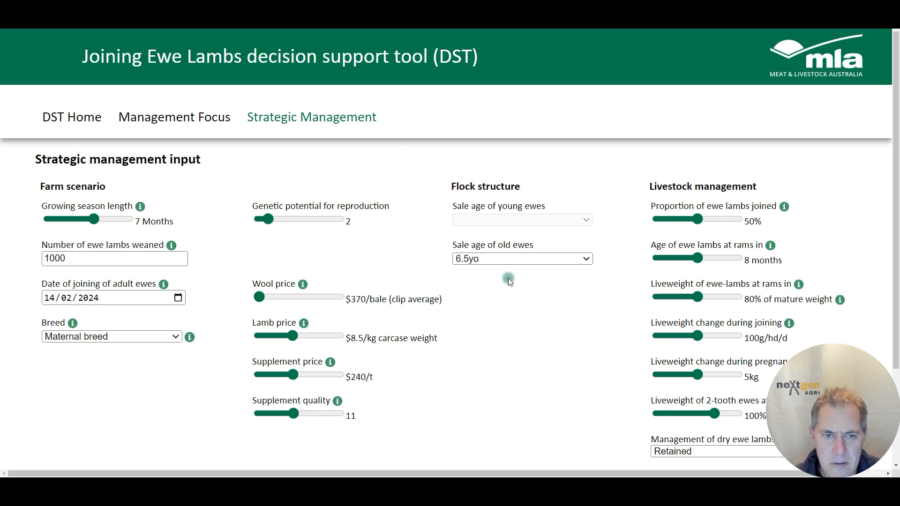
# Set the genetic potential for reproduction to 5 and the growing season length to 8 months
pyautogui.moveTo(267, 219); pyautogui.dragTo(297, 226)
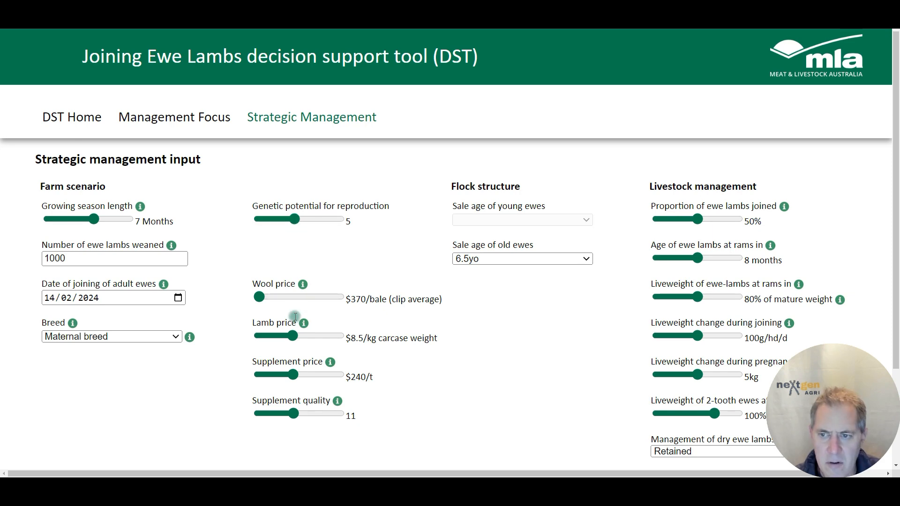
pyautogui.moveTo(95, 219); pyautogui.dragTo(118, 222)
# Set the proportion of ewe lambs joined to 65%
pyautogui.click(701, 223)
pyautogui.click(747, 191)
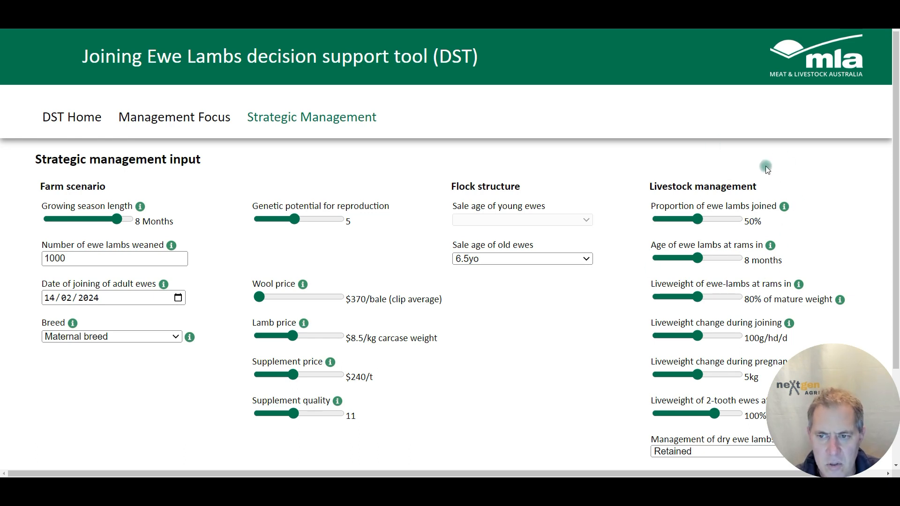
pyautogui.moveTo(783, 211)
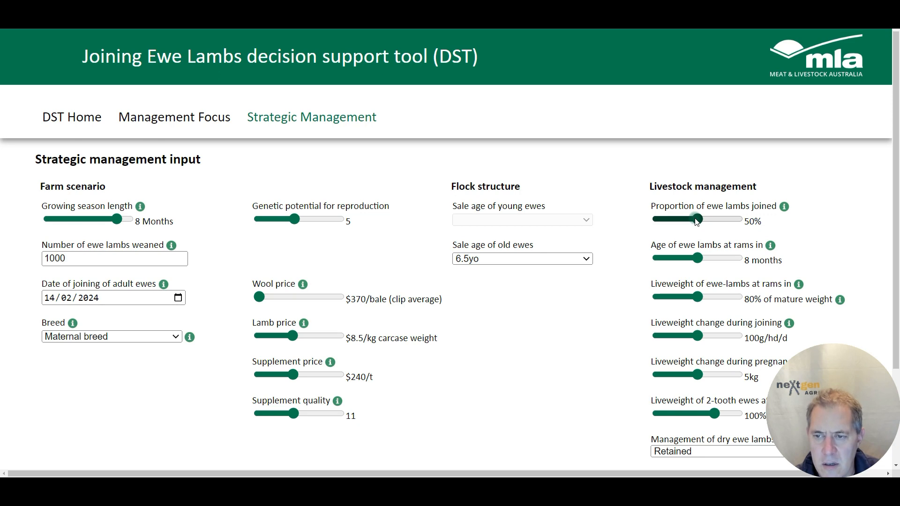
pyautogui.moveTo(697, 221); pyautogui.dragTo(754, 233)
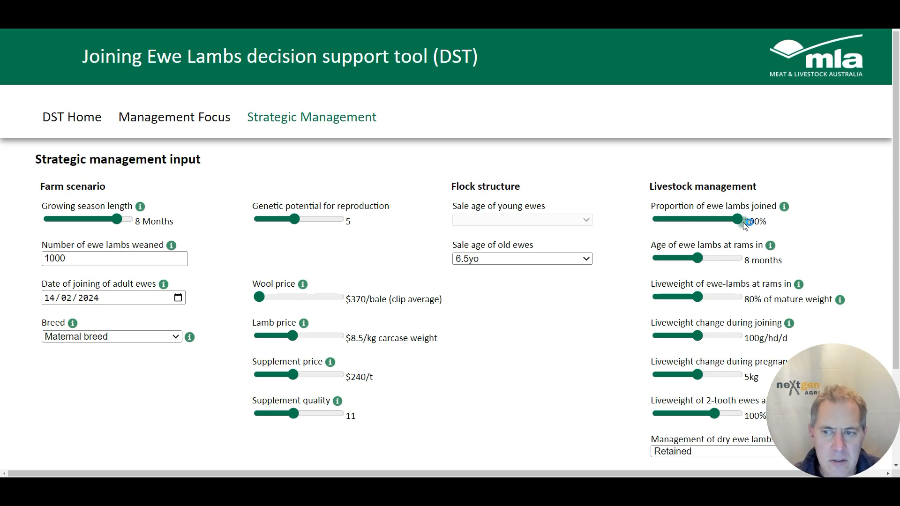
pyautogui.moveTo(741, 221); pyautogui.dragTo(710, 225)
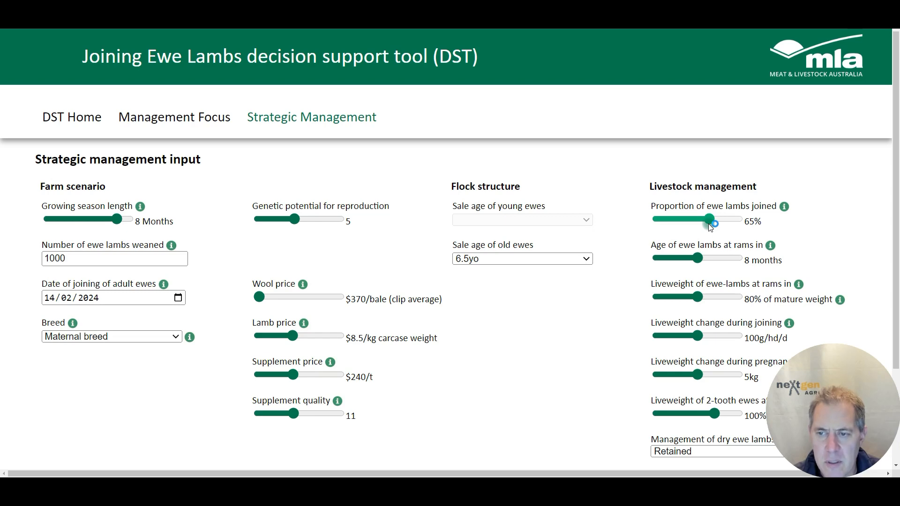
pyautogui.moveTo(710, 227); pyautogui.dragTo(711, 222)
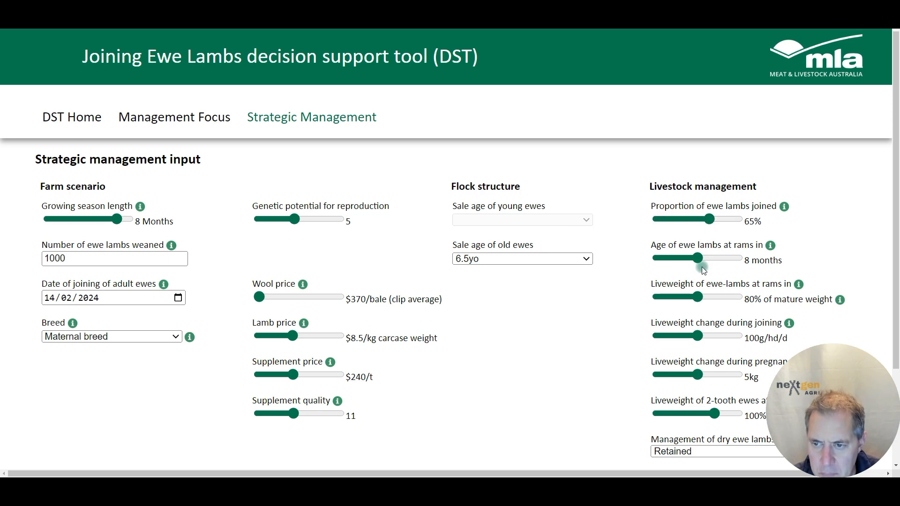
# Try the age of ewe lambs at rams in at 7 and 9 months, returning it to 8 months
pyautogui.moveTo(698, 259); pyautogui.dragTo(658, 261)
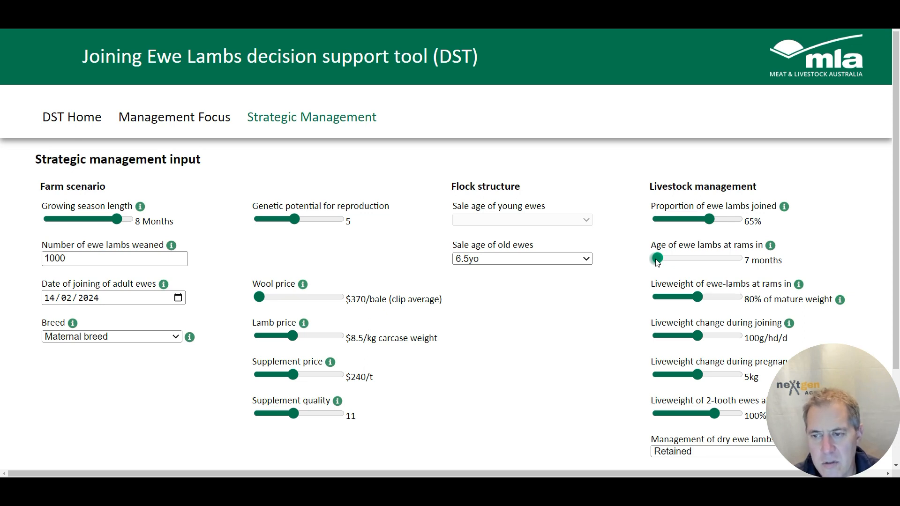
pyautogui.moveTo(658, 261); pyautogui.dragTo(755, 257)
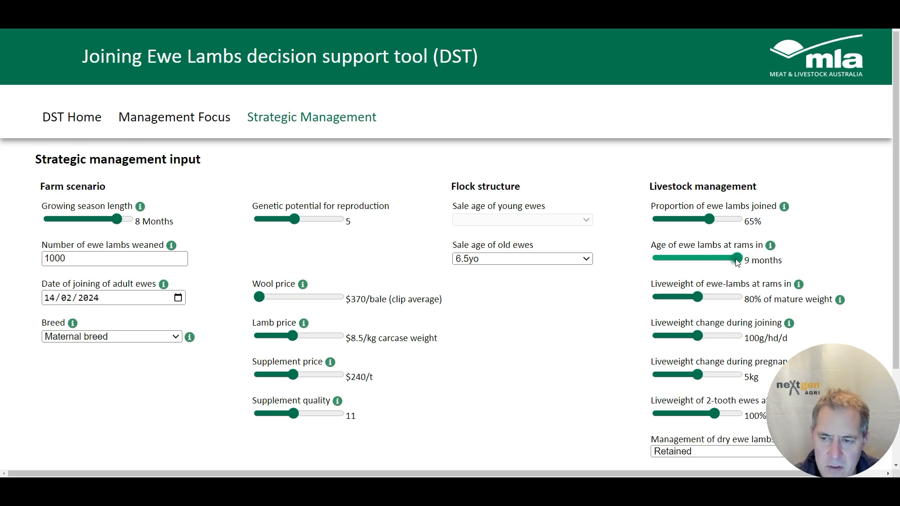
pyautogui.moveTo(737, 260); pyautogui.dragTo(703, 261)
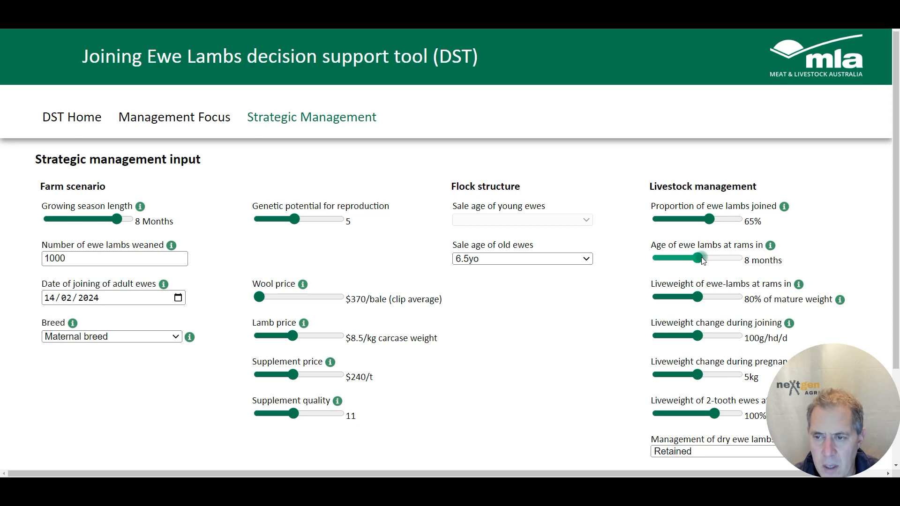
# Set the liveweight of ewe-lambs at rams in to 75% of mature weight
pyautogui.click(699, 297)
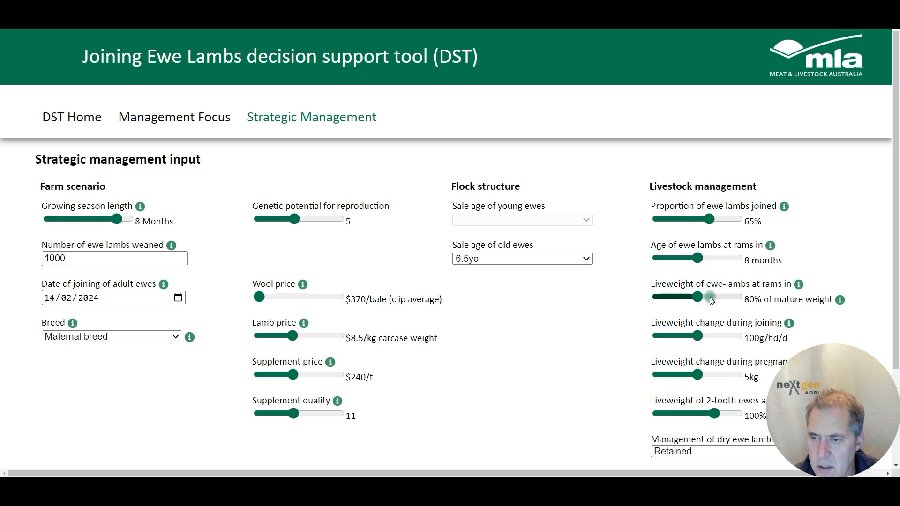
pyautogui.moveTo(799, 285)
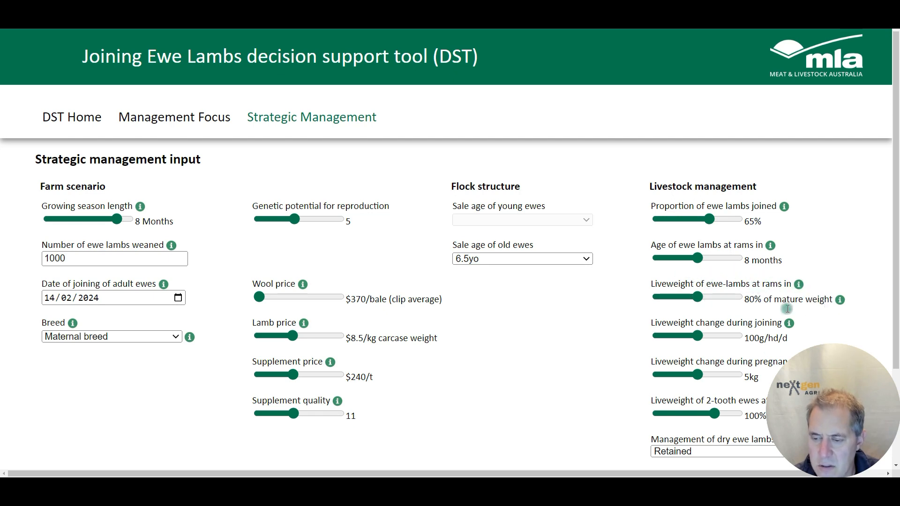
pyautogui.moveTo(737, 474); pyautogui.dragTo(787, 474)
pyautogui.moveTo(789, 303)
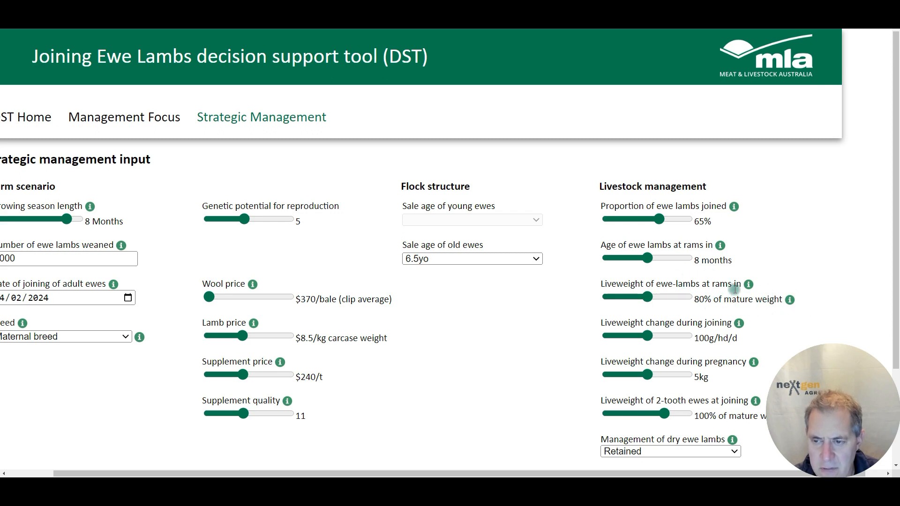
pyautogui.moveTo(748, 286)
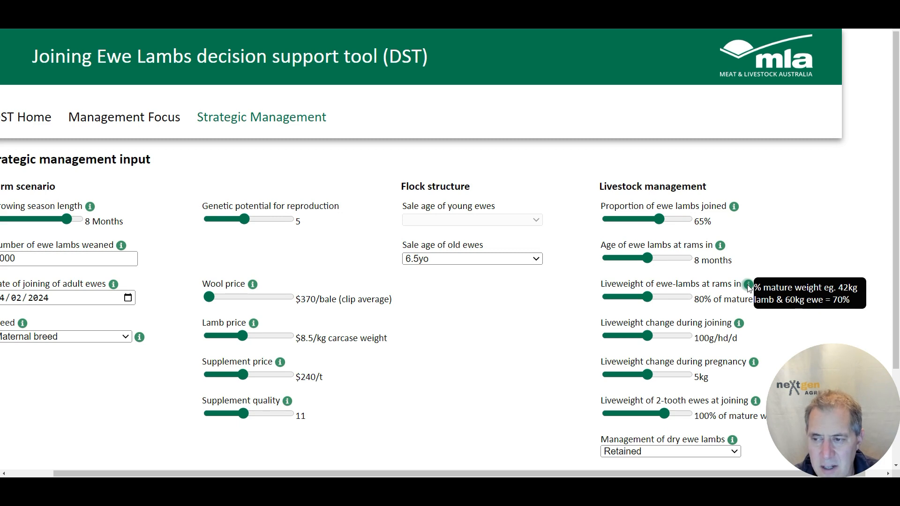
pyautogui.moveTo(648, 298); pyautogui.dragTo(633, 300)
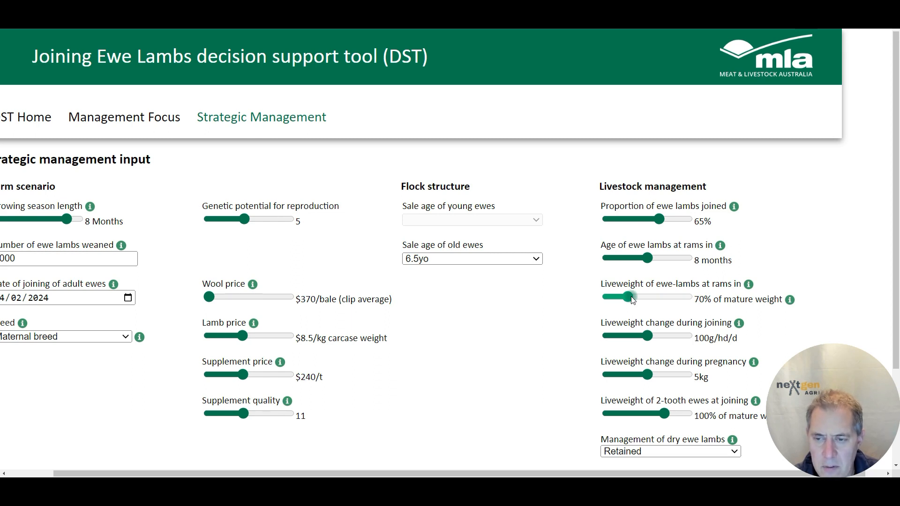
pyautogui.moveTo(633, 301)
pyautogui.mouseDown()
pyautogui.moveTo(665, 300)
pyautogui.moveTo(609, 305)
pyautogui.moveTo(635, 302)
pyautogui.mouseUp()
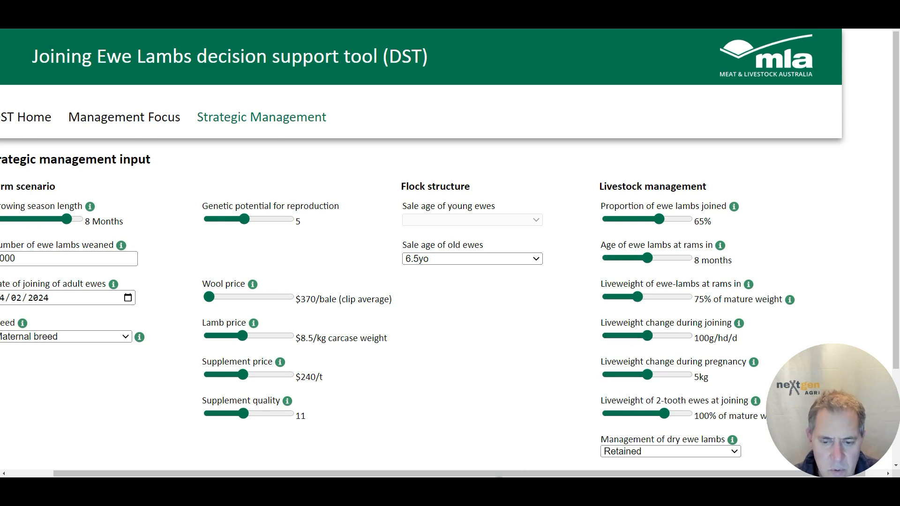
# Set the liveweight change during pregnancy to 6 kg and the 2-tooth ewe liveweight at joining to 80% of mature weight
pyautogui.moveTo(500, 474); pyautogui.dragTo(446, 474)
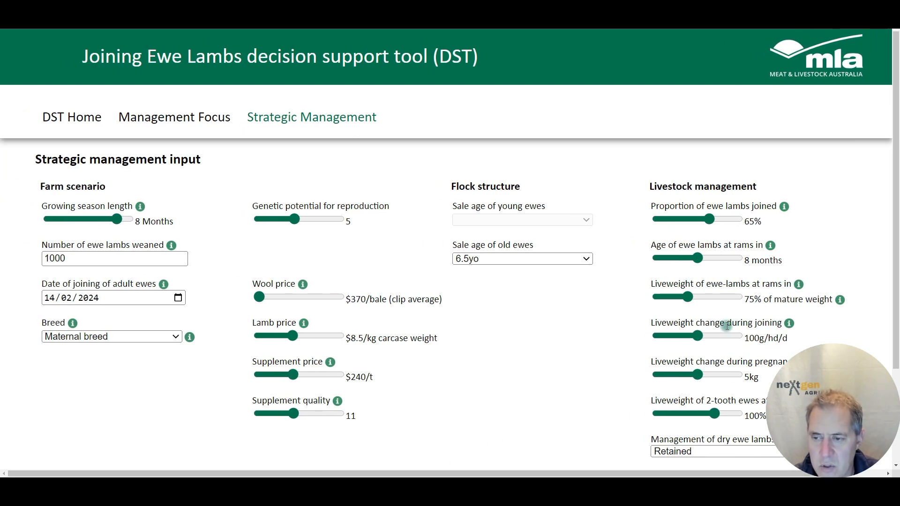
pyautogui.moveTo(799, 325)
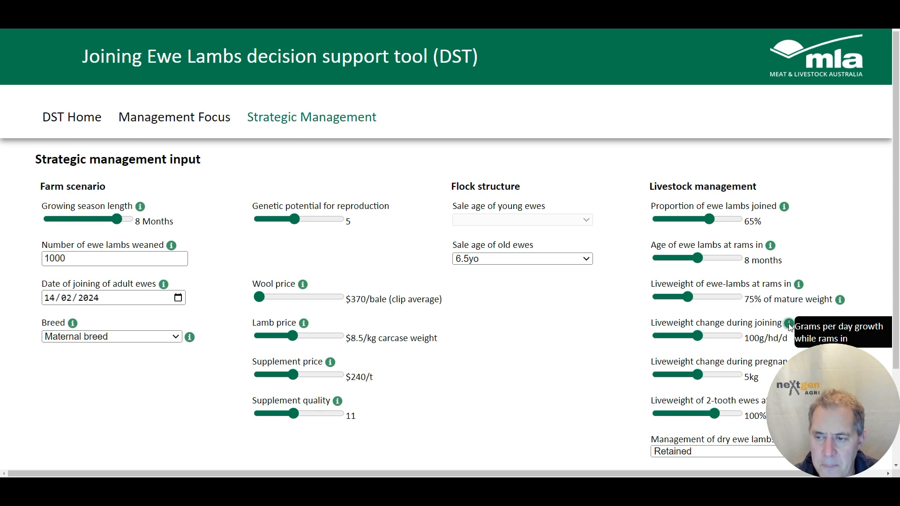
pyautogui.click(701, 336)
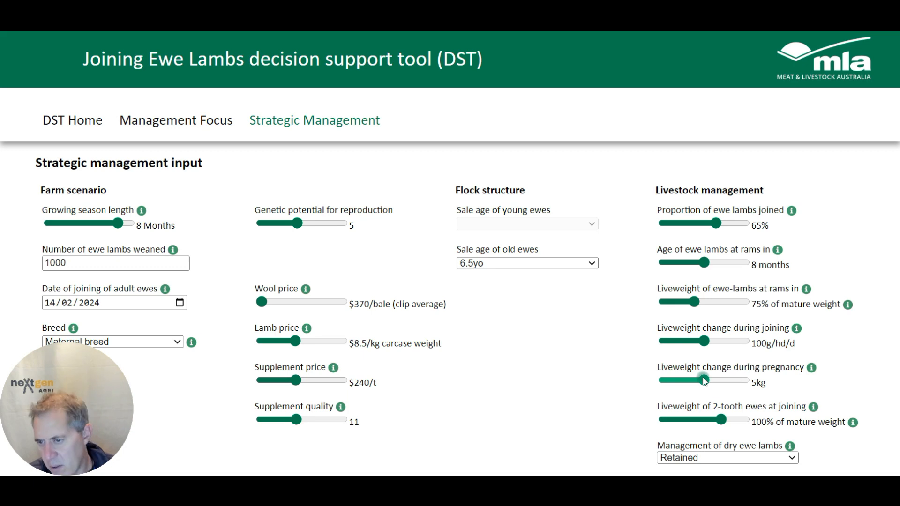
pyautogui.moveTo(811, 371)
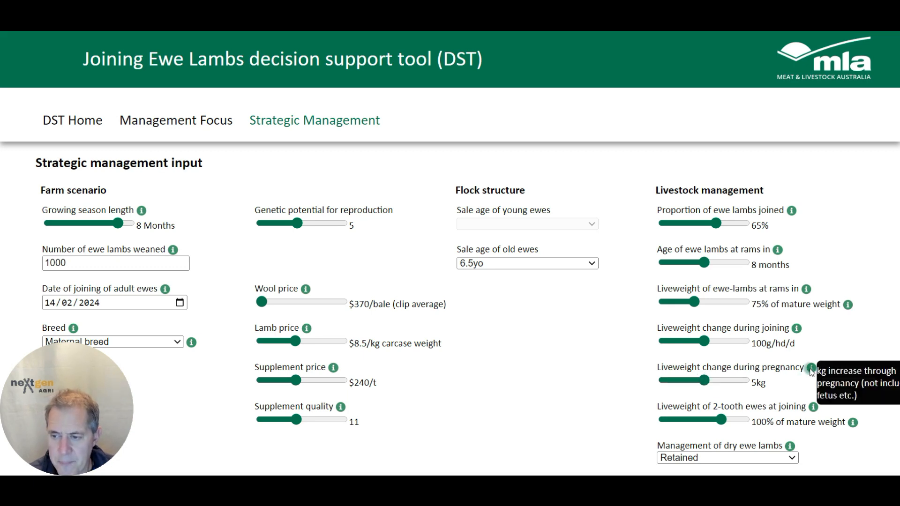
pyautogui.click(705, 381)
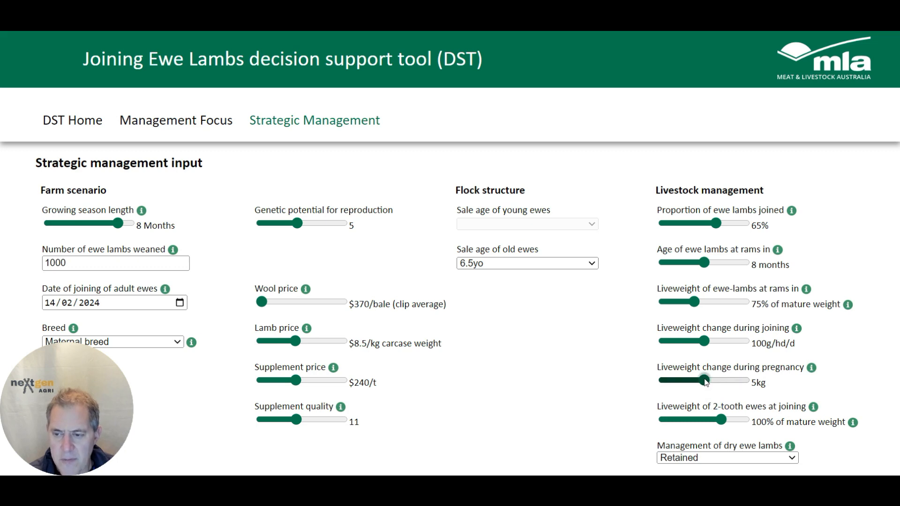
pyautogui.moveTo(706, 382)
pyautogui.mouseDown()
pyautogui.moveTo(666, 387)
pyautogui.moveTo(754, 384)
pyautogui.moveTo(710, 386)
pyautogui.mouseUp()
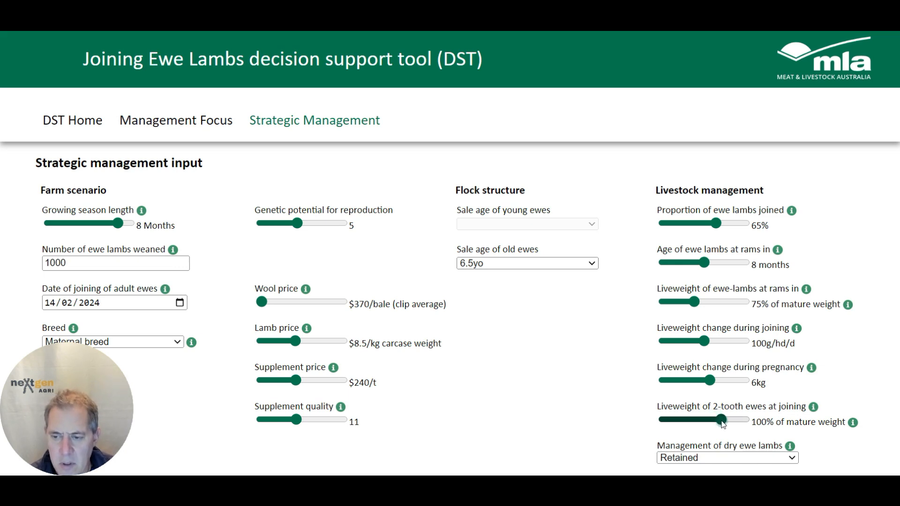
pyautogui.moveTo(722, 422); pyautogui.dragTo(682, 424)
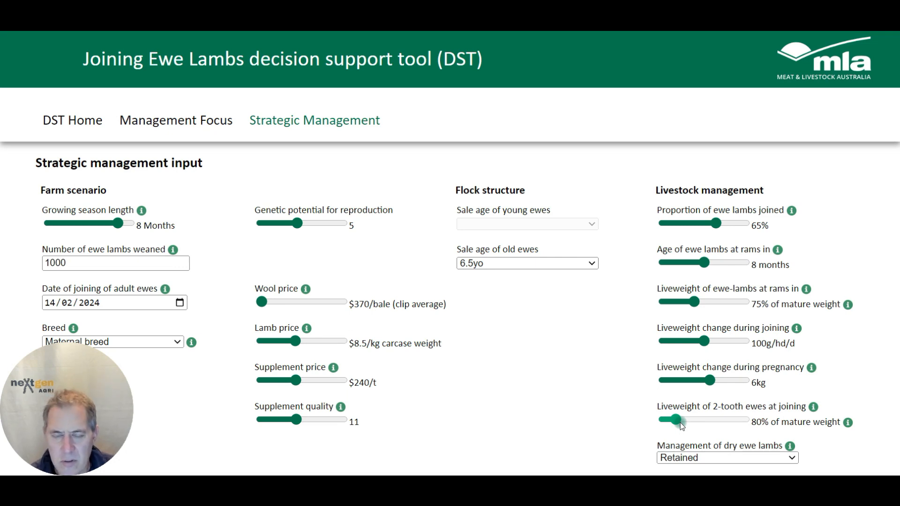
# Set the 2-tooth ewe liveweight at joining to 90% of mature weight and the management of dry ewe lambs to Sold
pyautogui.moveTo(682, 424); pyautogui.dragTo(689, 426)
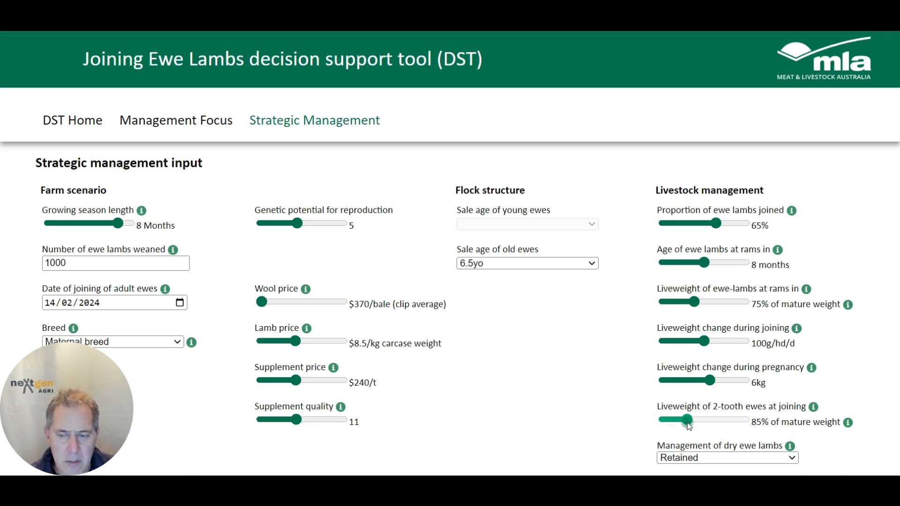
pyautogui.moveTo(688, 422); pyautogui.dragTo(700, 422)
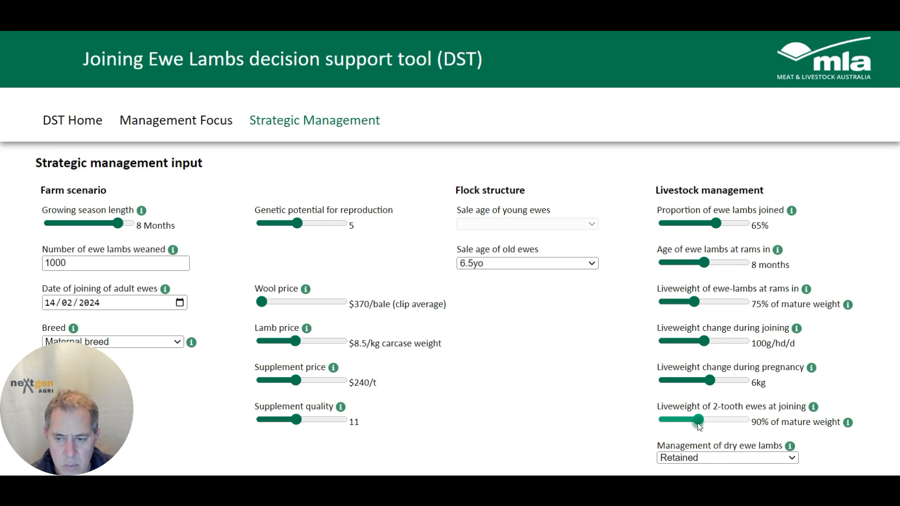
pyautogui.click(792, 458)
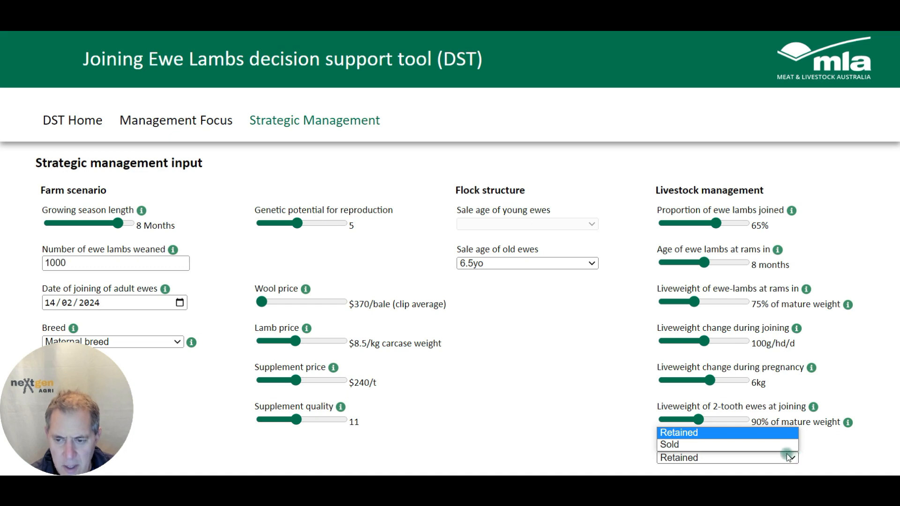
pyautogui.click(679, 432)
pyautogui.click(795, 459)
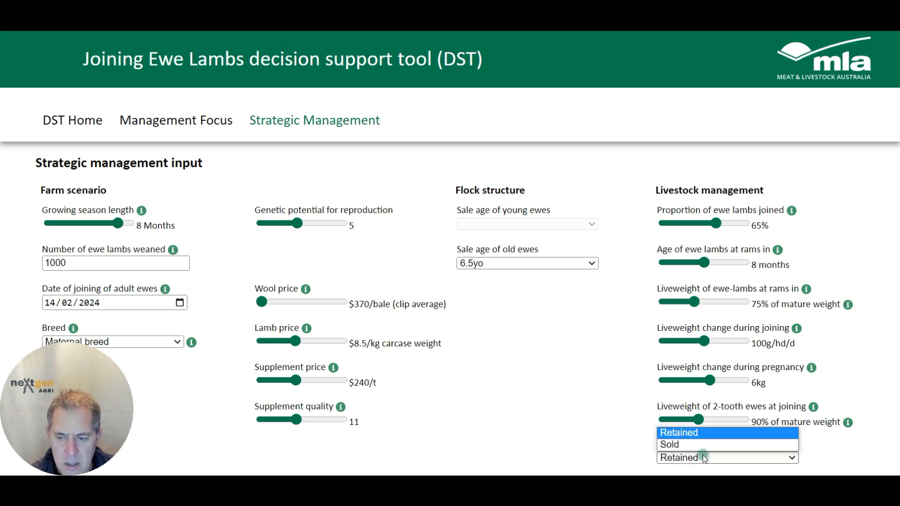
pyautogui.click(704, 445)
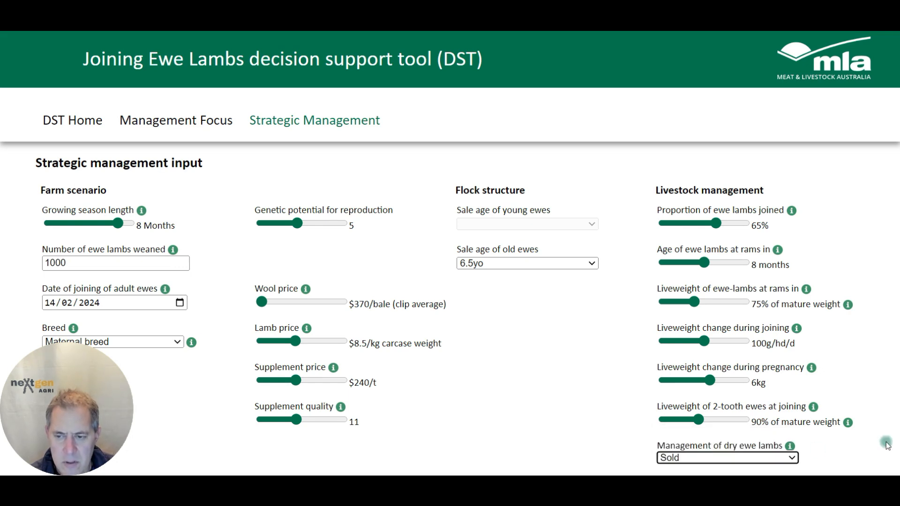
# Run the analysis and review the strategic management results
pyautogui.click(709, 264)
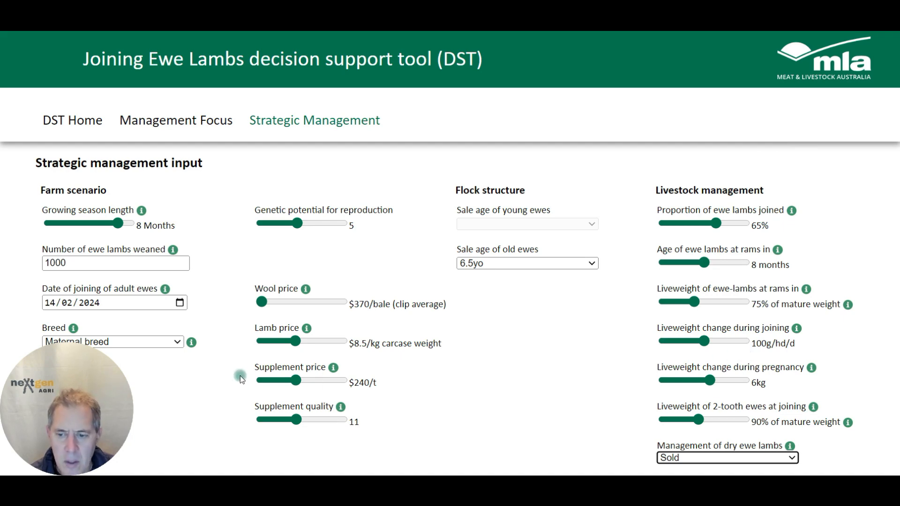
pyautogui.scroll(-1, 546, 433)
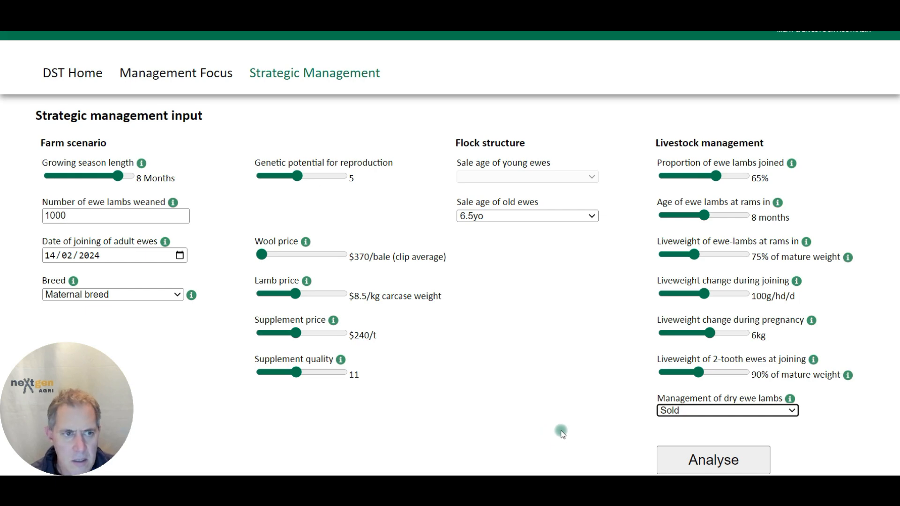
pyautogui.scroll(1, 545, 410)
pyautogui.scroll(-1, 545, 409)
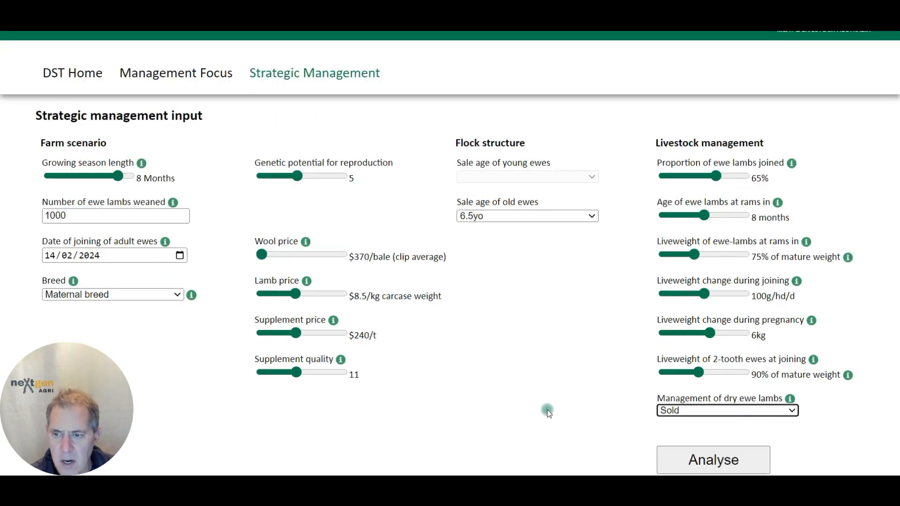
pyautogui.click(730, 462)
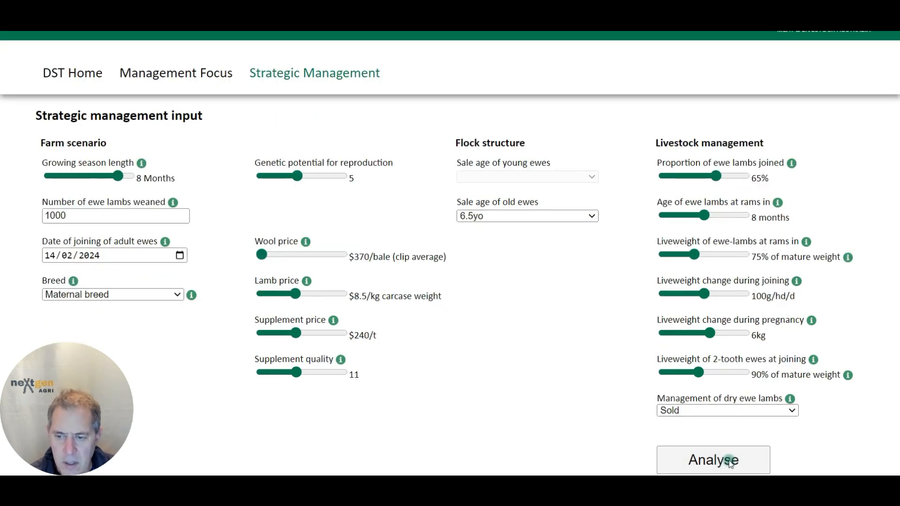
pyautogui.click(729, 462)
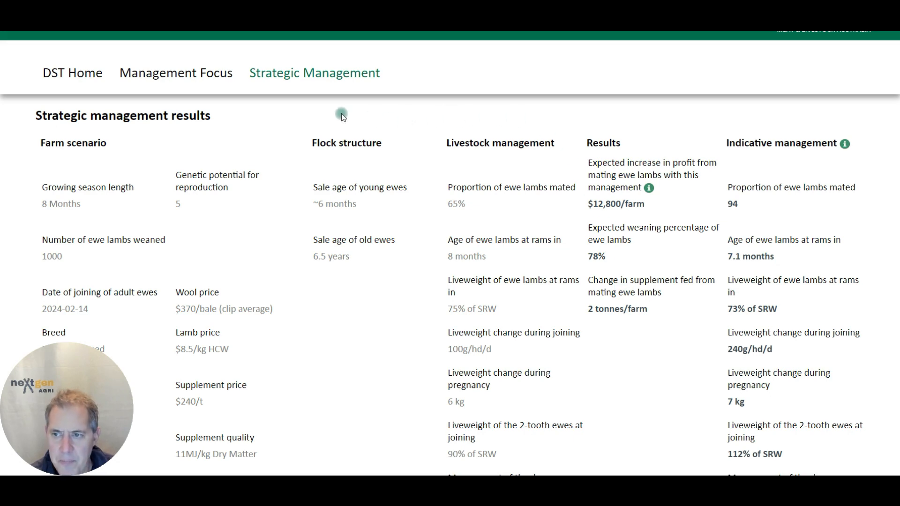
pyautogui.scroll(-1, 821, 164)
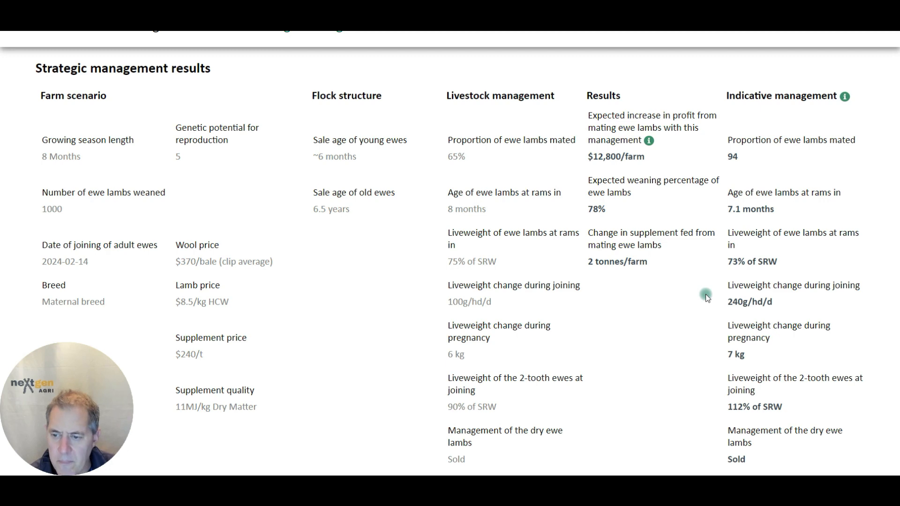
pyautogui.scroll(2, 707, 296)
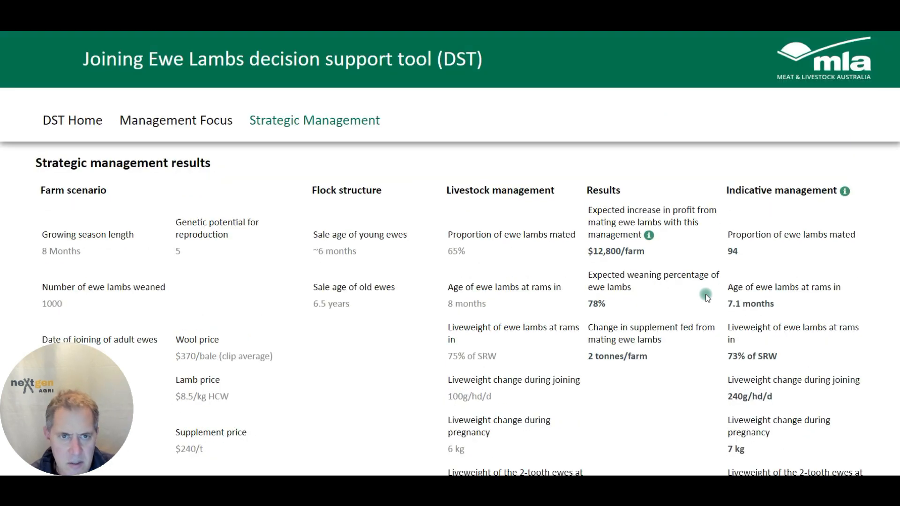
# Return to the inputs and set the proportion of ewe lambs joined to 90% and liveweight change during joining to 200 g/hd/d
pyautogui.click(334, 127)
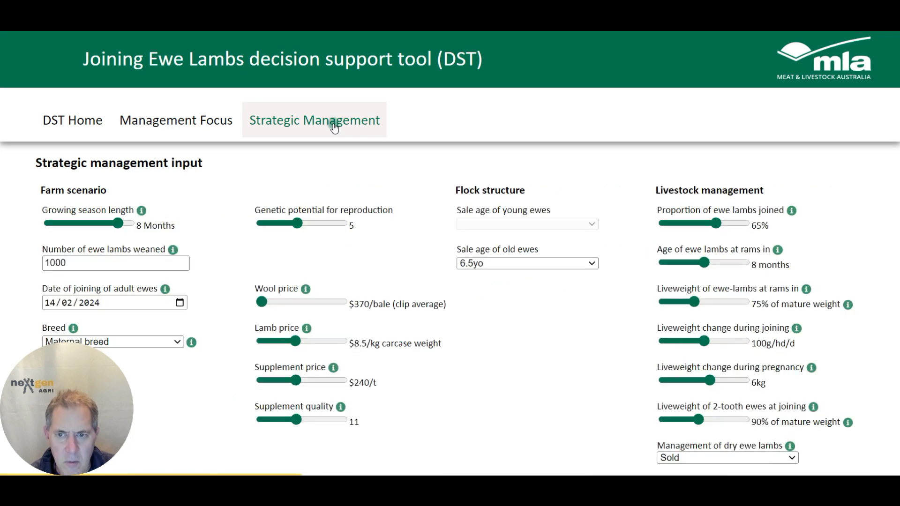
pyautogui.moveTo(723, 233); pyautogui.dragTo(737, 229)
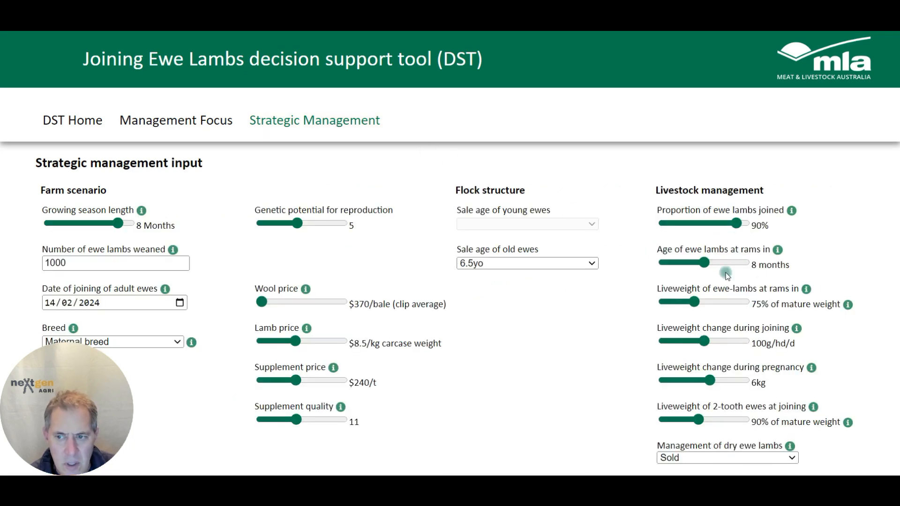
pyautogui.moveTo(703, 340); pyautogui.dragTo(732, 342)
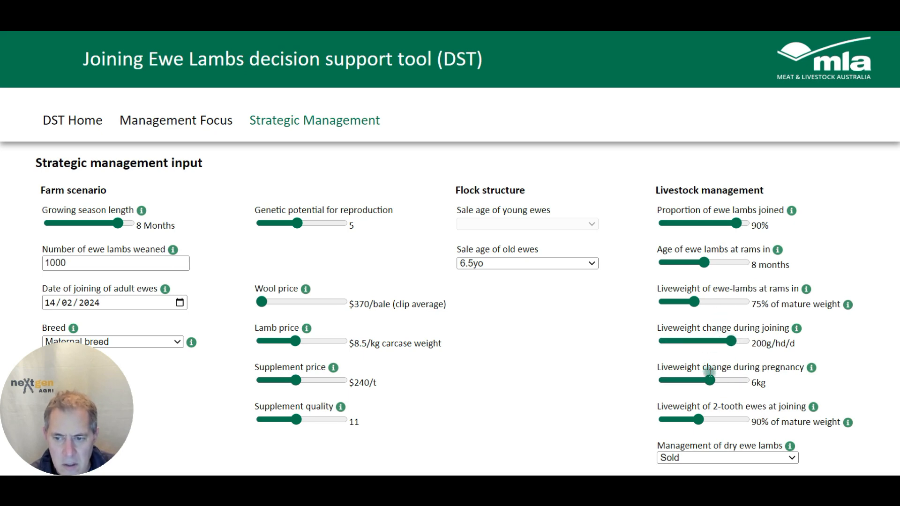
# Set the liveweight change during pregnancy to 3 kg and the 2-tooth ewe liveweight at joining to 100% of mature weight
pyautogui.moveTo(710, 381); pyautogui.dragTo(694, 381)
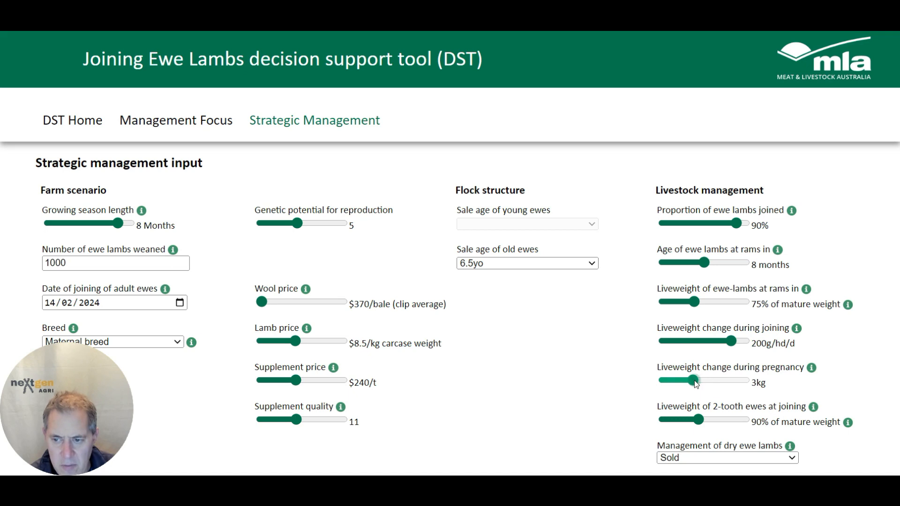
pyautogui.moveTo(706, 423); pyautogui.dragTo(724, 420)
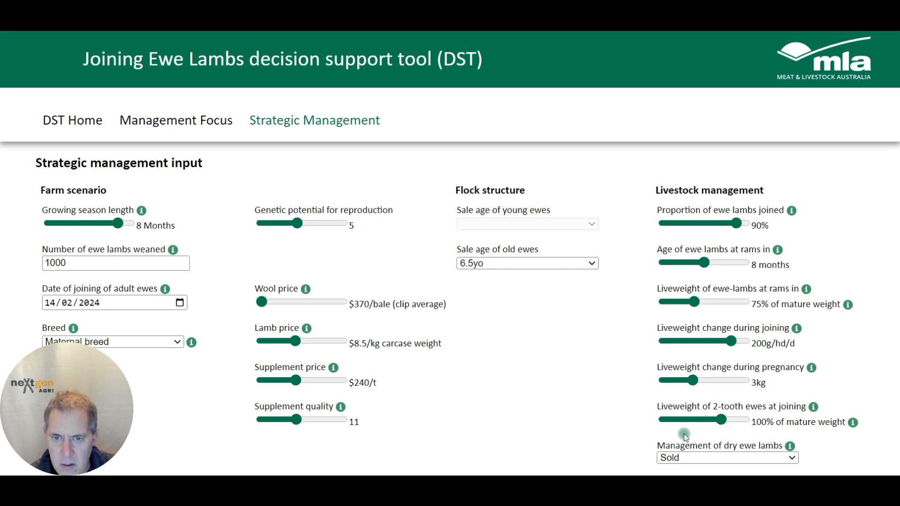
# Rerun the analysis and review the updated results
pyautogui.scroll(-1, 685, 435)
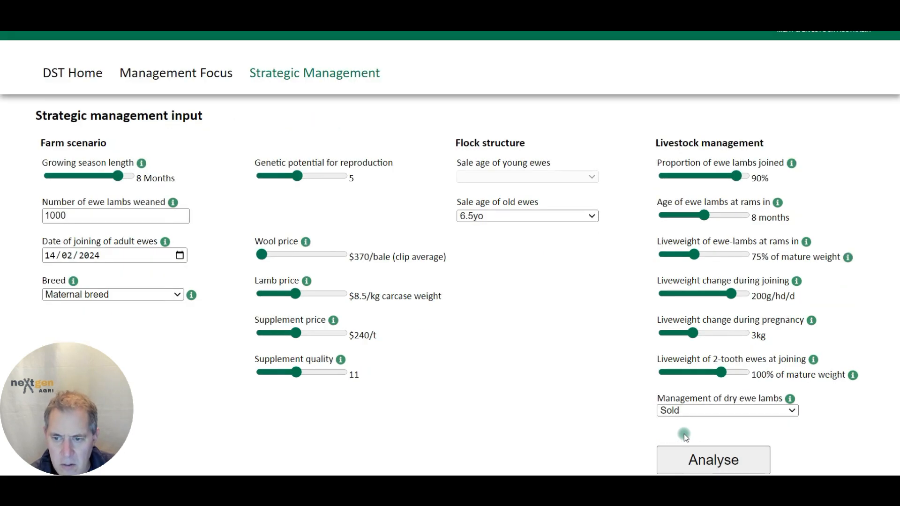
pyautogui.click(721, 458)
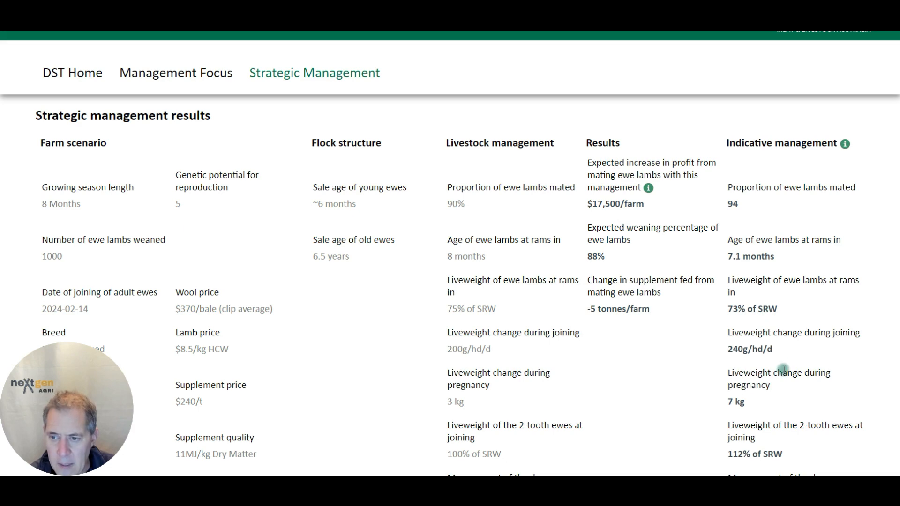
pyautogui.scroll(-1, 749, 446)
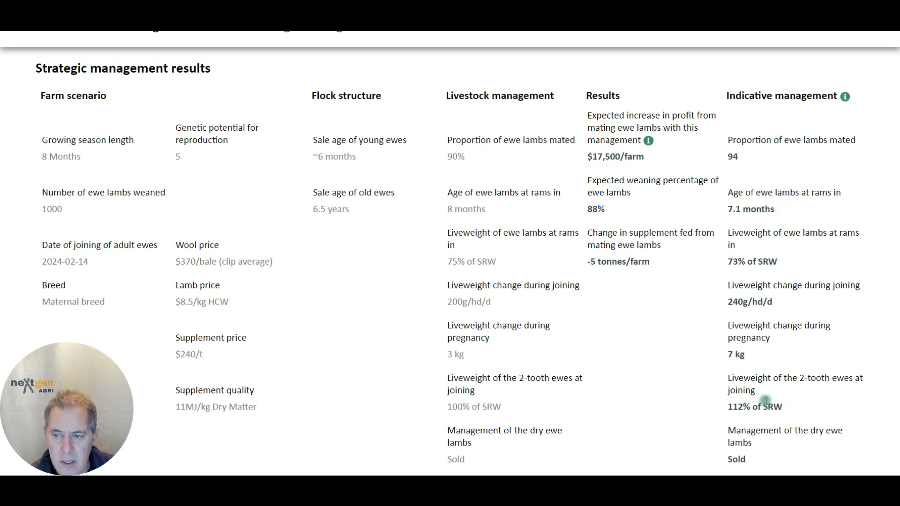
pyautogui.scroll(3, 765, 400)
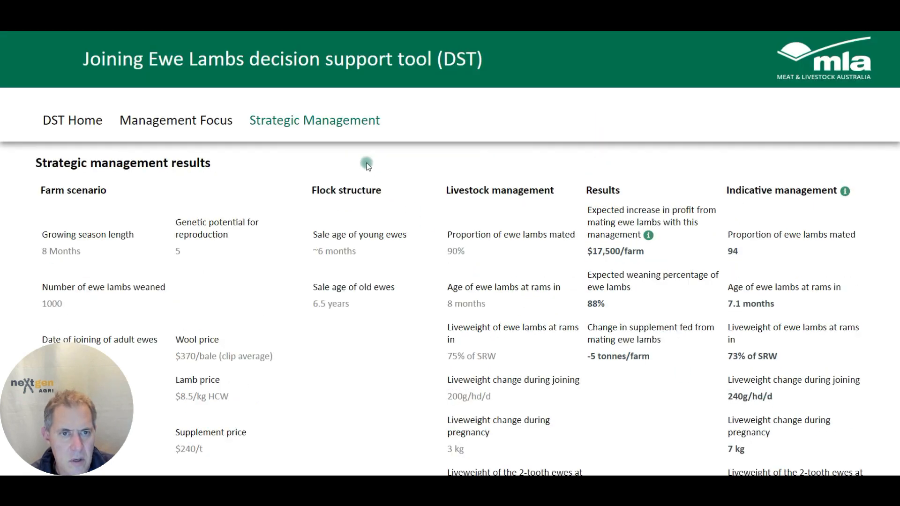
# Return to the inputs and set the age of ewe lambs at rams in to 7.5 months and 2-tooth ewe liveweight to 110%
pyautogui.click(334, 135)
pyautogui.moveTo(704, 263); pyautogui.dragTo(687, 263)
pyautogui.scroll(-1, 752, 382)
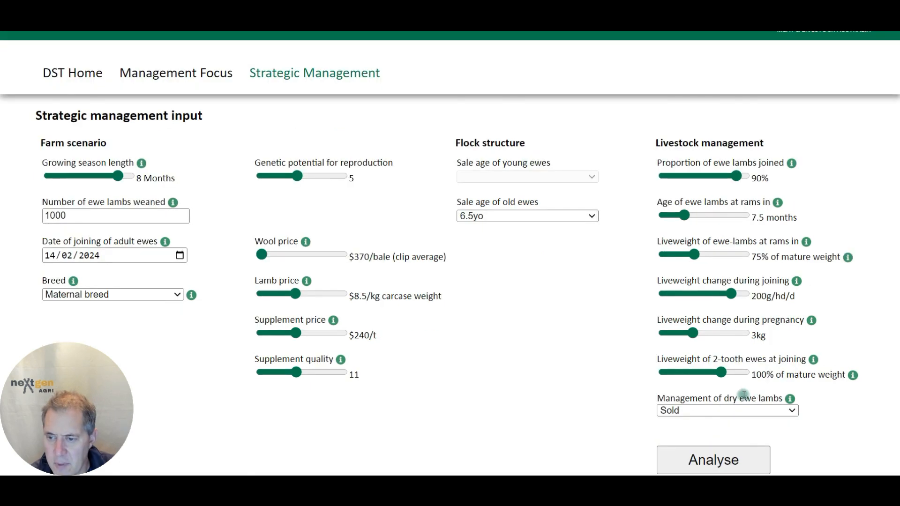
pyautogui.click(723, 422)
pyautogui.moveTo(723, 377); pyautogui.dragTo(741, 374)
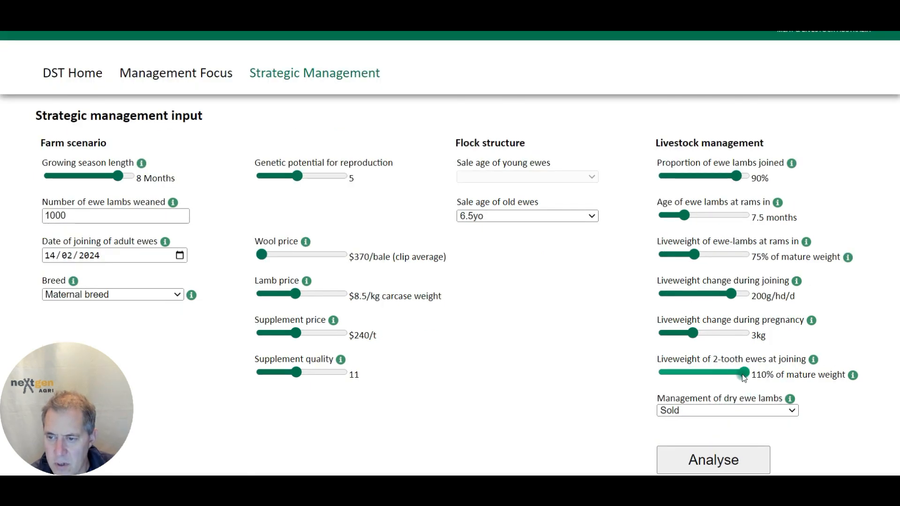
# Analyse the scenario again and review the strategic management results
pyautogui.scroll(-1, 695, 428)
pyautogui.click(697, 428)
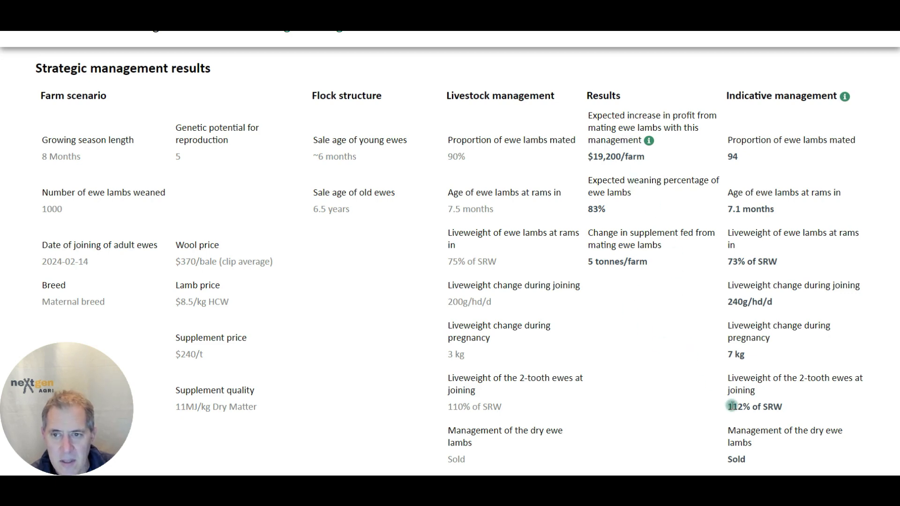
pyautogui.scroll(1, 732, 406)
pyautogui.scroll(-1, 732, 406)
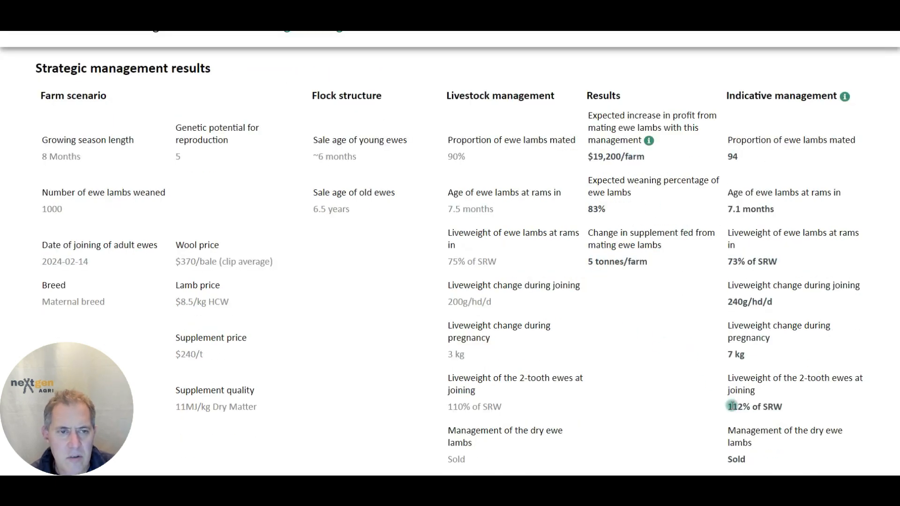
pyautogui.scroll(2, 733, 406)
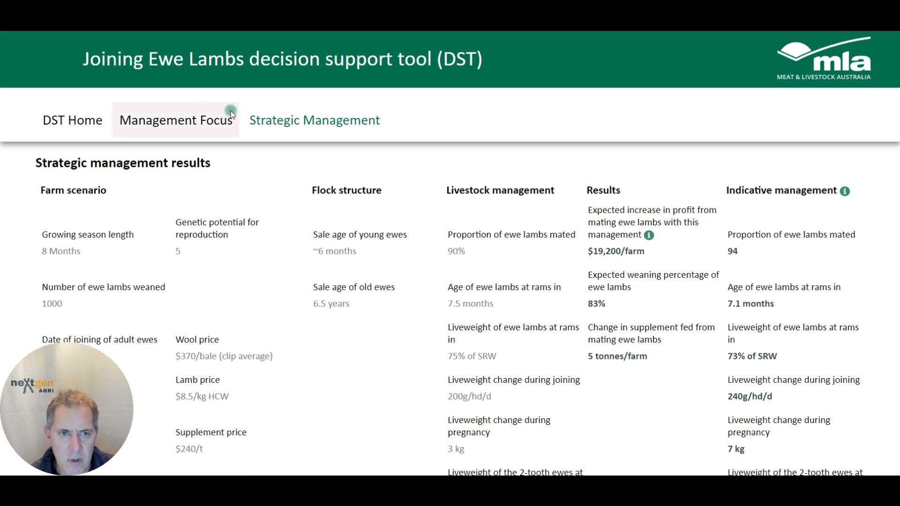
# Return to the inputs, set the age of ewe lambs at rams in to 7 months, and rerun the analysis
pyautogui.click(269, 122)
pyautogui.moveTo(675, 263); pyautogui.dragTo(663, 262)
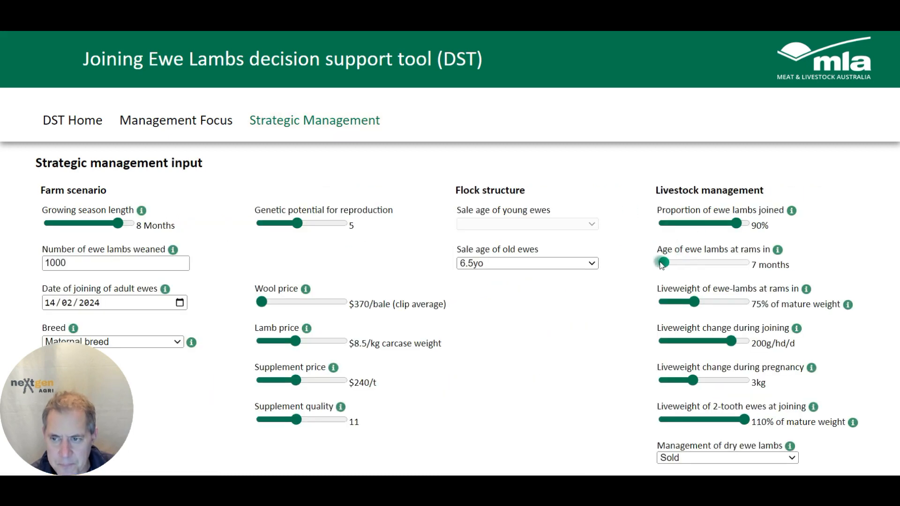
pyautogui.scroll(-1, 710, 276)
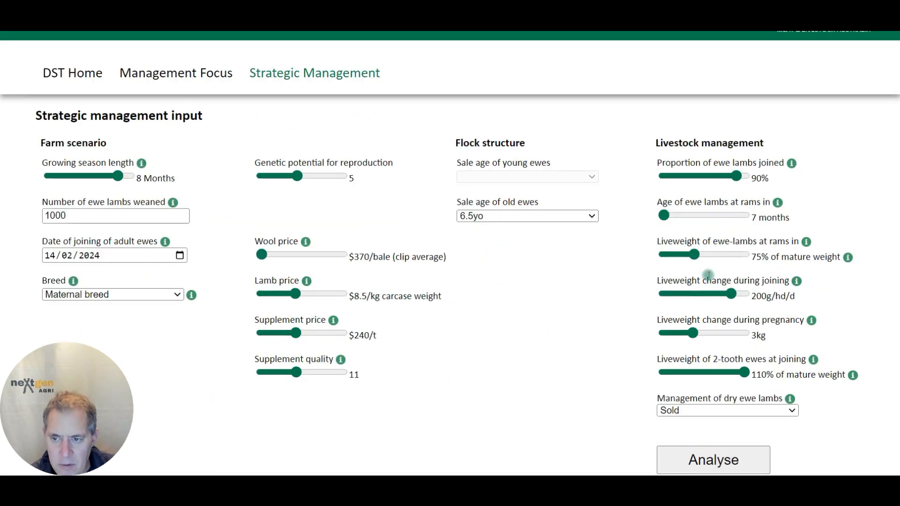
pyautogui.click(734, 458)
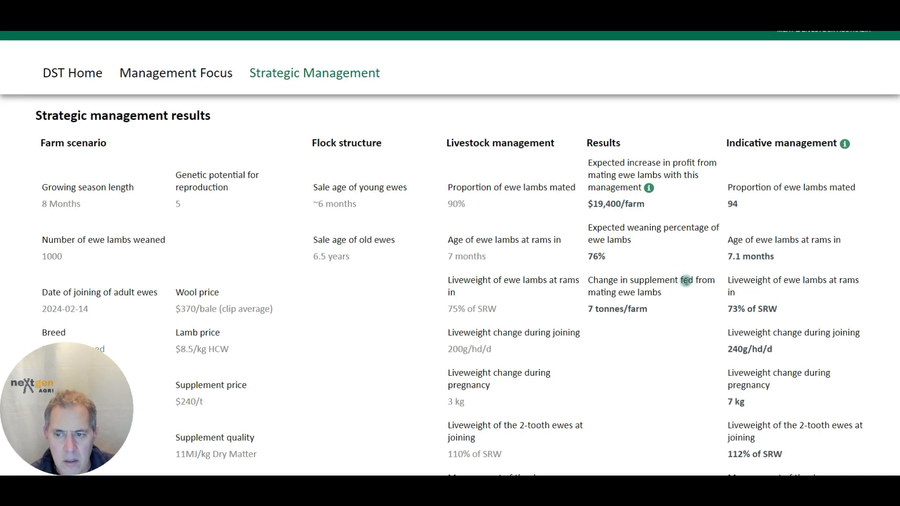
# Return to the inputs, set the age of ewe lambs at rams in to 7.5 months, and rerun the analysis
pyautogui.click(319, 73)
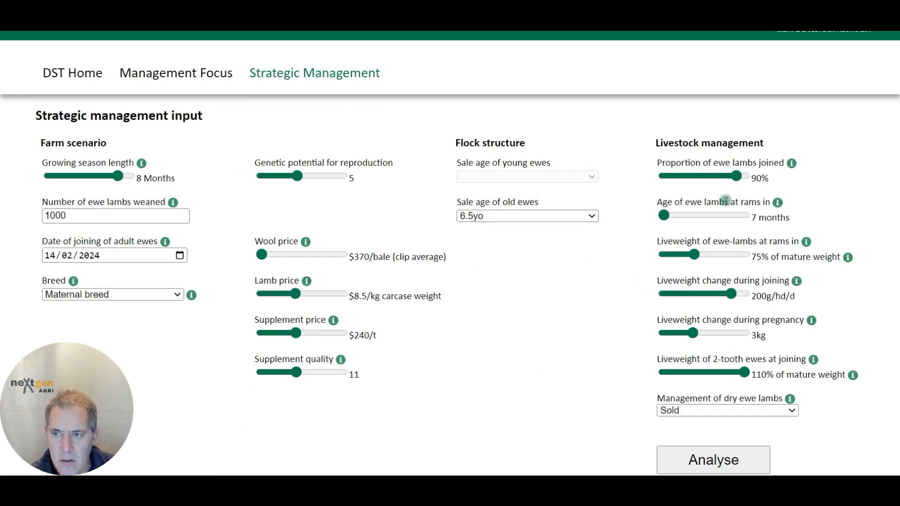
pyautogui.click(695, 216)
pyautogui.click(725, 462)
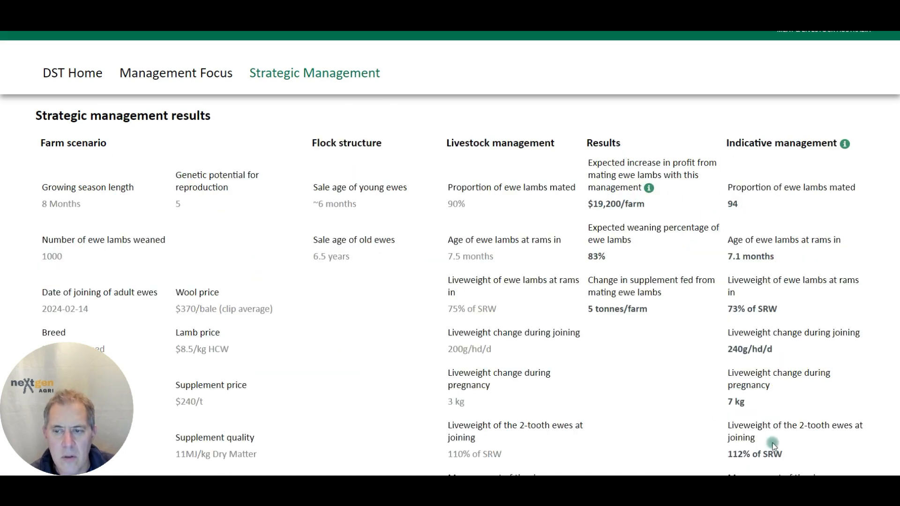
# Return to the inputs, set the age of ewe lambs at rams in to 8 months, and rerun the analysis
pyautogui.click(347, 75)
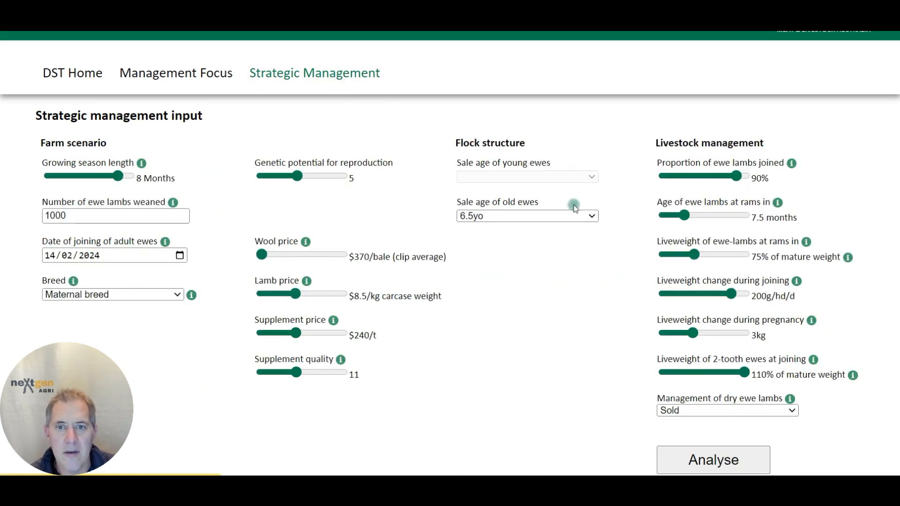
pyautogui.click(695, 216)
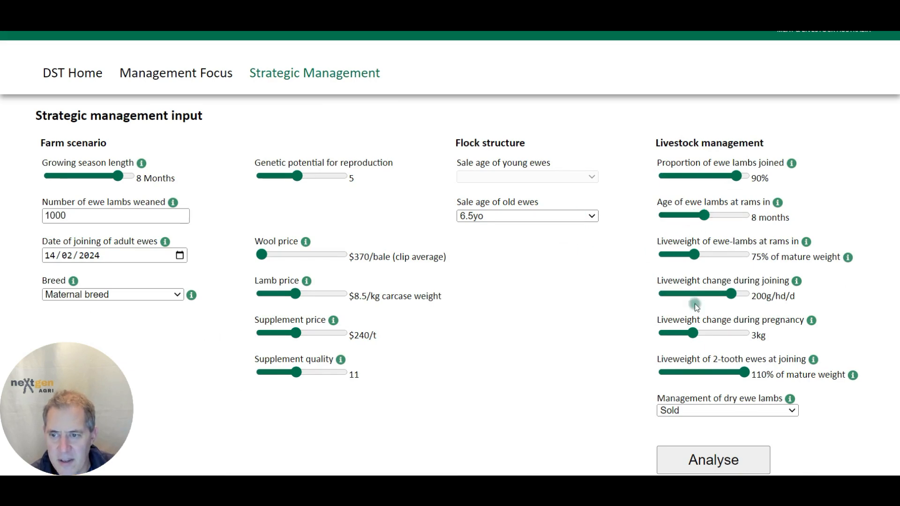
pyautogui.click(720, 456)
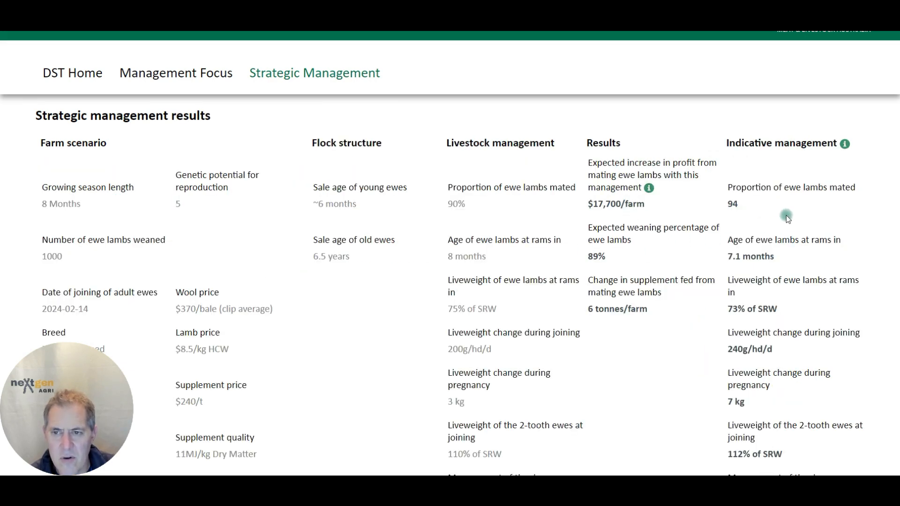
# Return to the inputs, set the age of ewe lambs at rams in to 8.5 months, and rerun the analysis
pyautogui.click(330, 77)
pyautogui.click(721, 217)
pyautogui.click(727, 463)
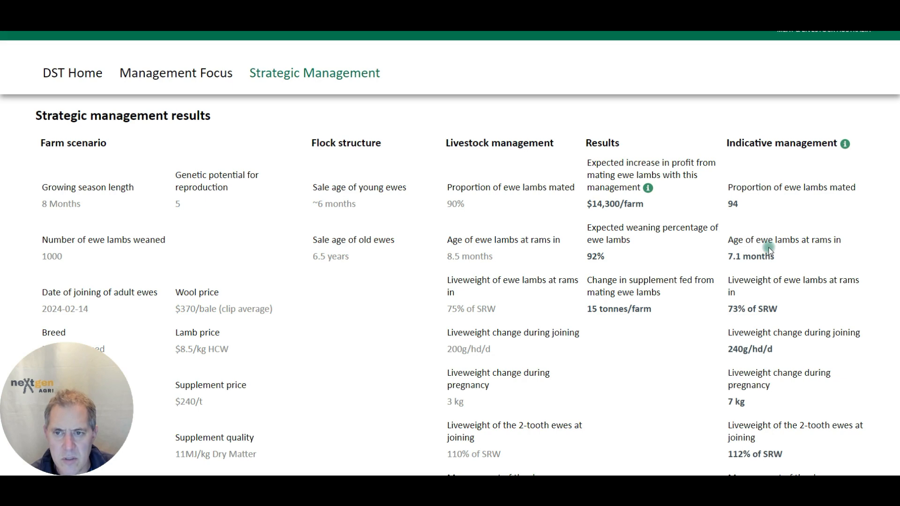
# Return to the inputs, set the age of ewe lambs at rams in to 9 months, and rerun the analysis
pyautogui.click(341, 81)
pyautogui.click(732, 219)
pyautogui.click(701, 460)
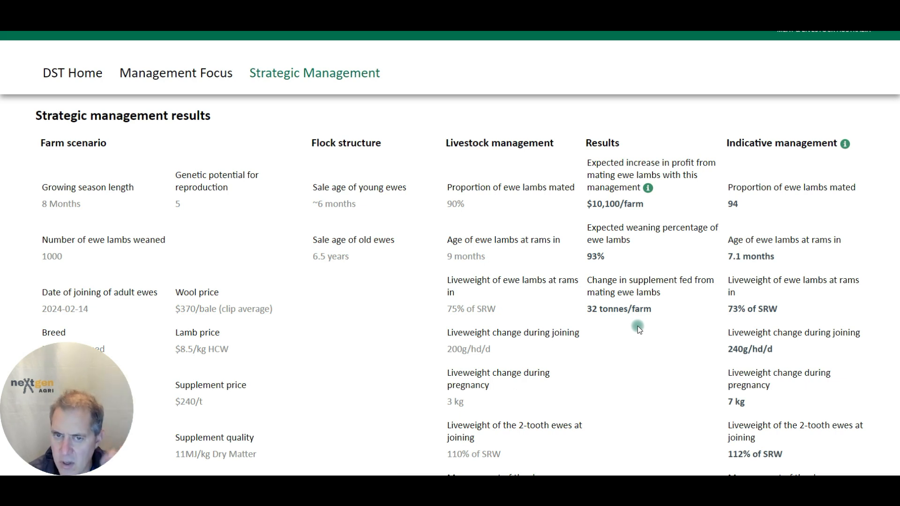
# Return to the inputs, set the age of ewe lambs at rams in to 8 months and liveweight change during joining to 225 g/hd/d
pyautogui.click(321, 75)
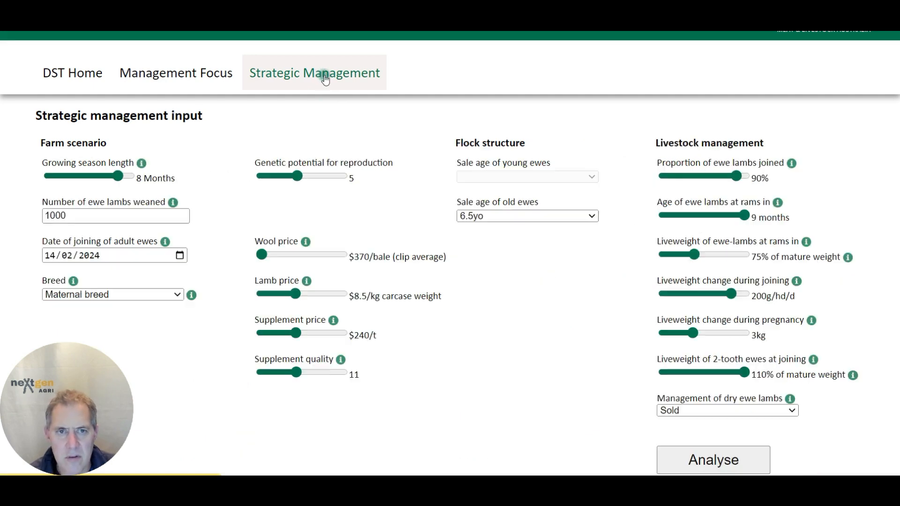
pyautogui.moveTo(745, 214); pyautogui.dragTo(706, 222)
pyautogui.moveTo(739, 304)
pyautogui.mouseDown()
pyautogui.moveTo(677, 298)
pyautogui.moveTo(738, 294)
pyautogui.mouseUp()
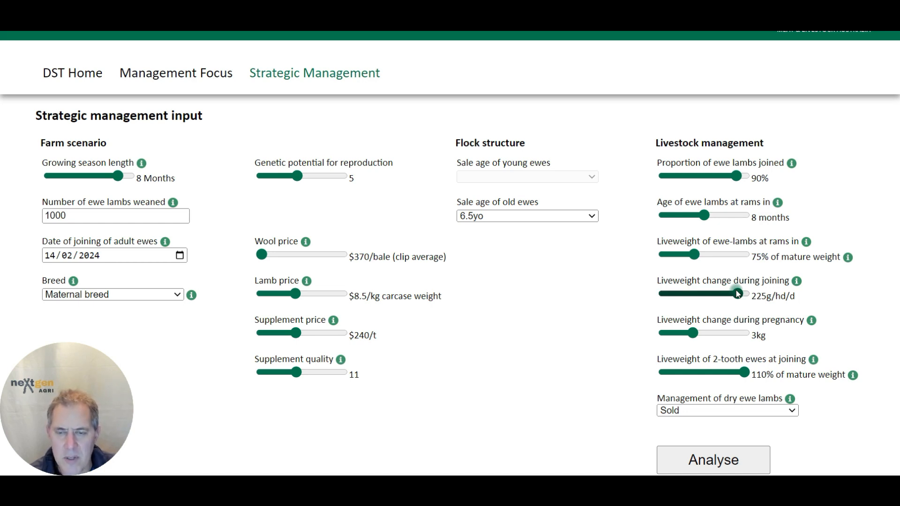
pyautogui.moveTo(738, 294); pyautogui.dragTo(738, 294)
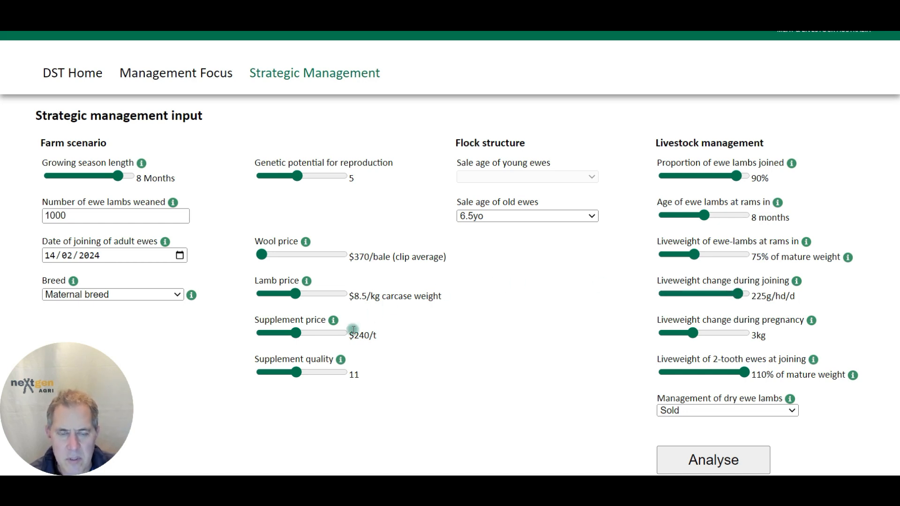
# Raise the genetic potential for reproduction to 10 and rerun the analysis
pyautogui.moveTo(283, 183); pyautogui.dragTo(283, 183)
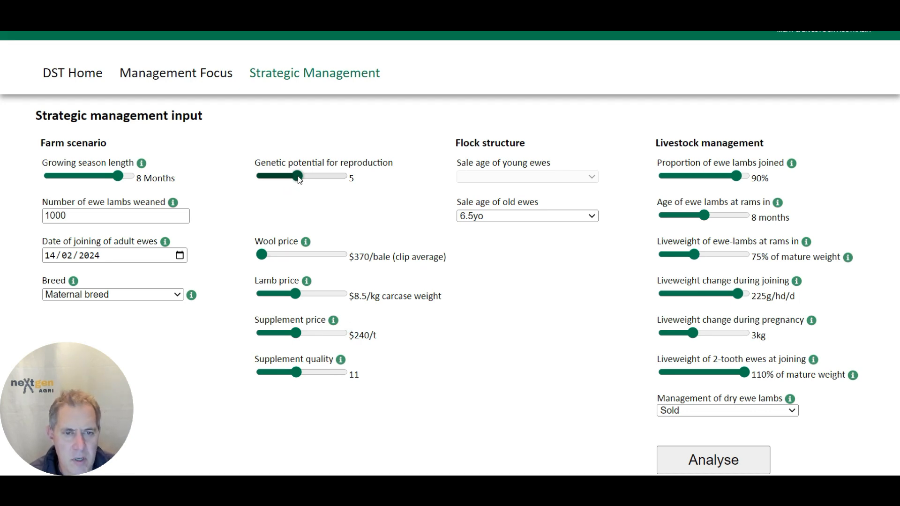
pyautogui.moveTo(299, 180); pyautogui.dragTo(351, 193)
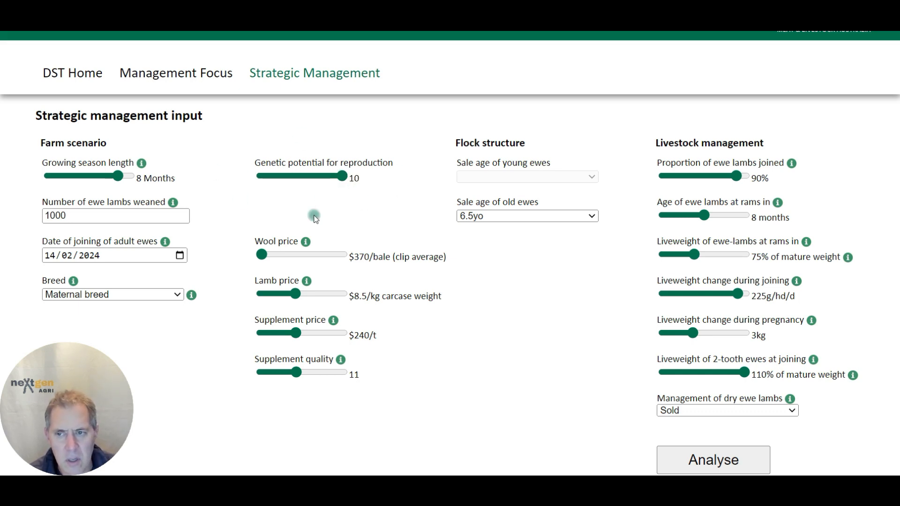
pyautogui.click(735, 463)
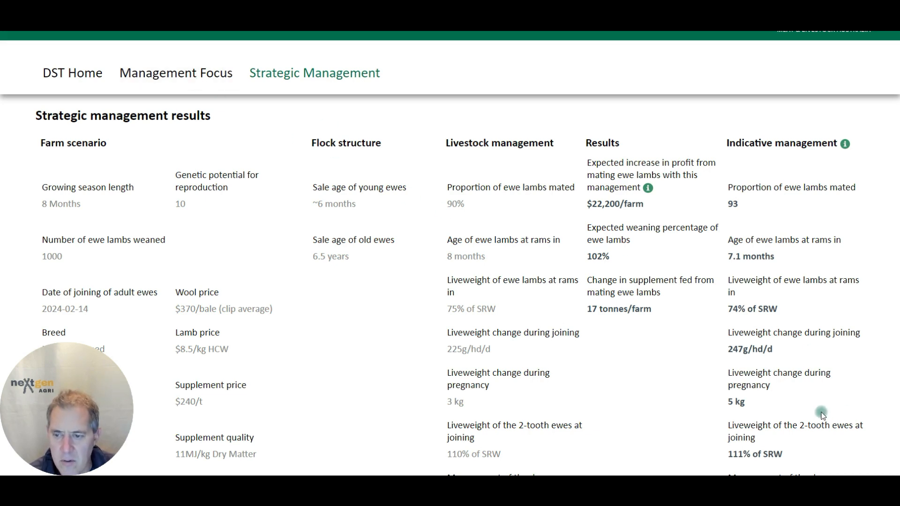
# Return to the inputs and change the breed to Medium wool merino(20u)
pyautogui.scroll(-3, 823, 415)
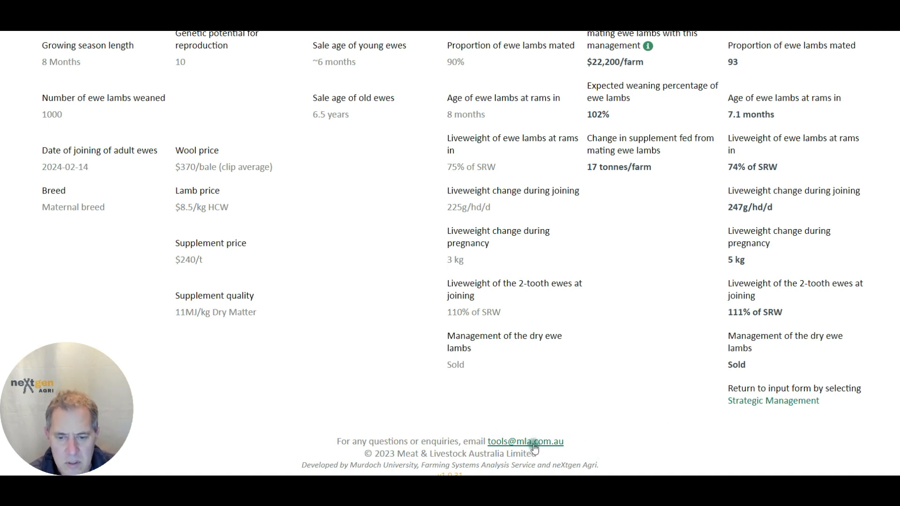
pyautogui.scroll(-1, 514, 449)
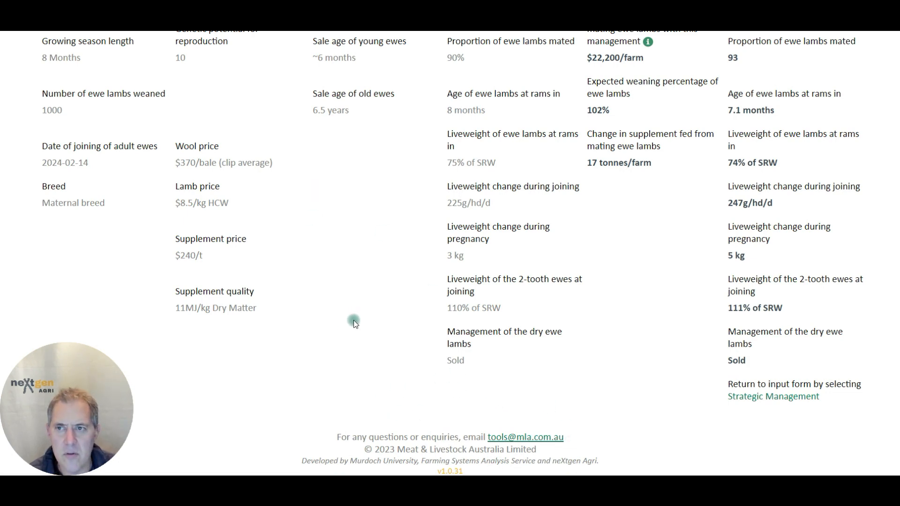
pyautogui.scroll(4, 559, 270)
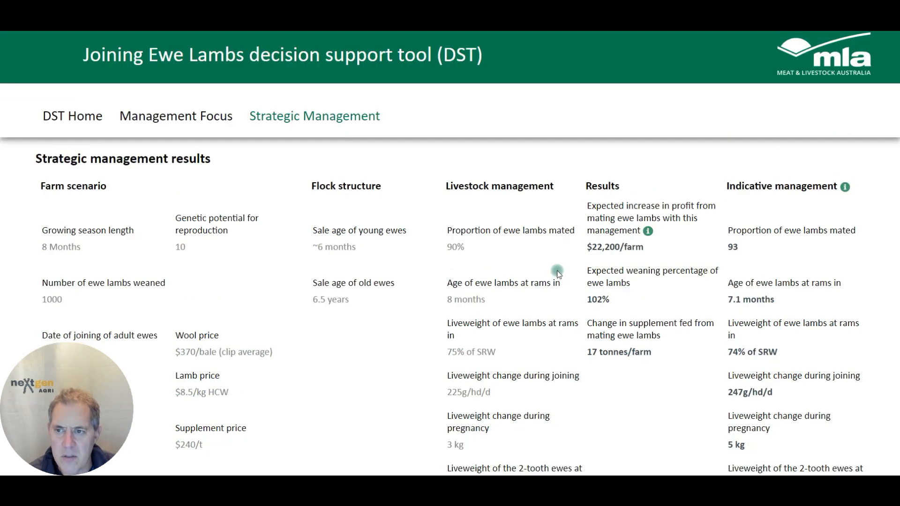
pyautogui.click(291, 118)
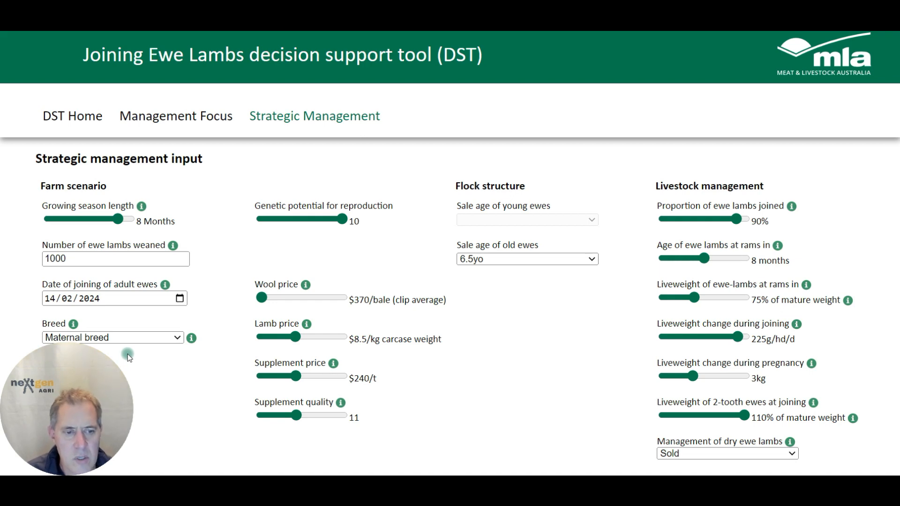
pyautogui.click(170, 340)
pyautogui.click(148, 357)
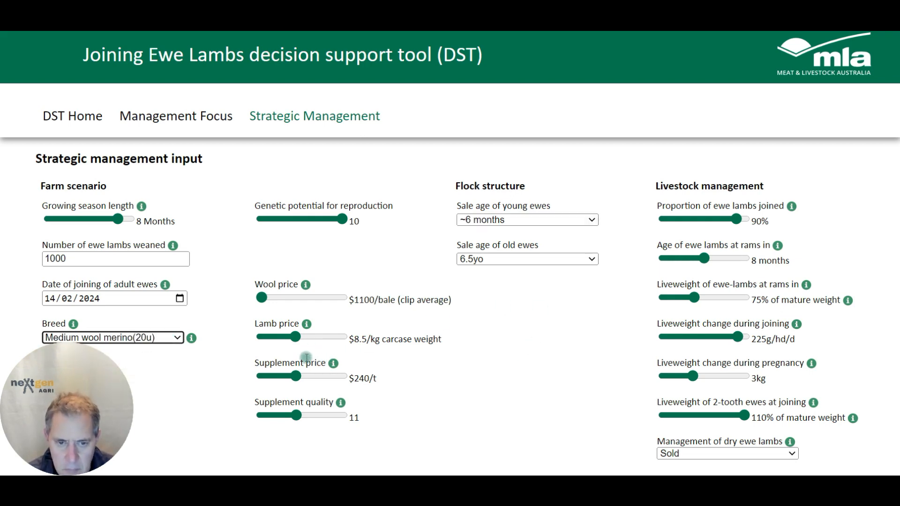
# Set the wool price to $1618/bale and rerun the analysis
pyautogui.moveTo(266, 304); pyautogui.dragTo(318, 300)
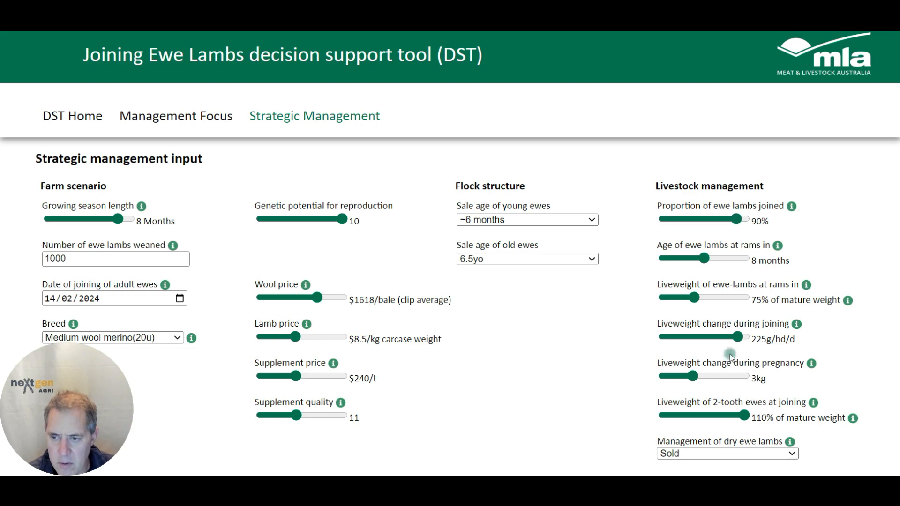
pyautogui.scroll(-2, 476, 370)
pyautogui.click(713, 384)
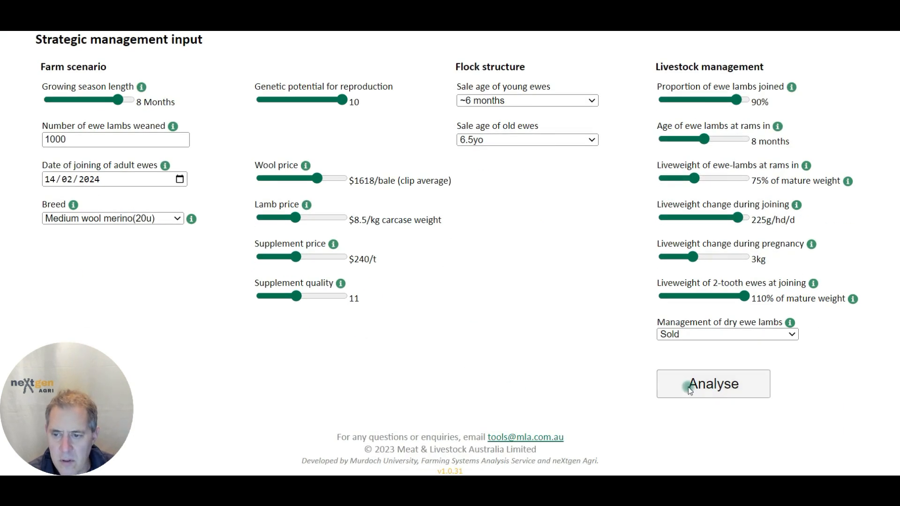